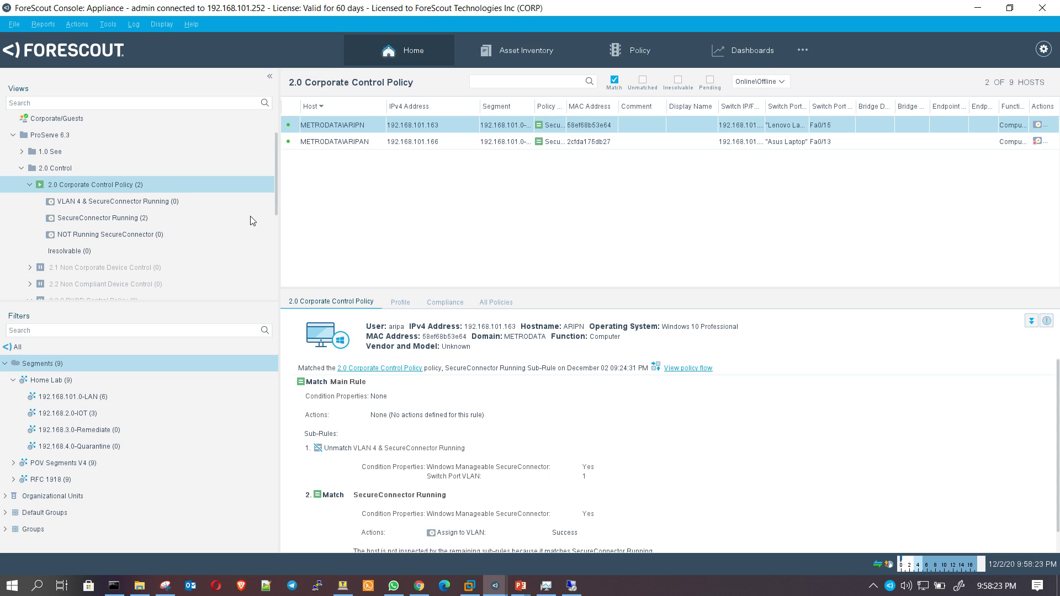
Narrow the Views pane and widen the Segment and Switch IP/FQDN and Port Name columns of the host table
{"action": "left_click_drag", "start_coordinate": [241, 220], "coordinate": [231, 220]}
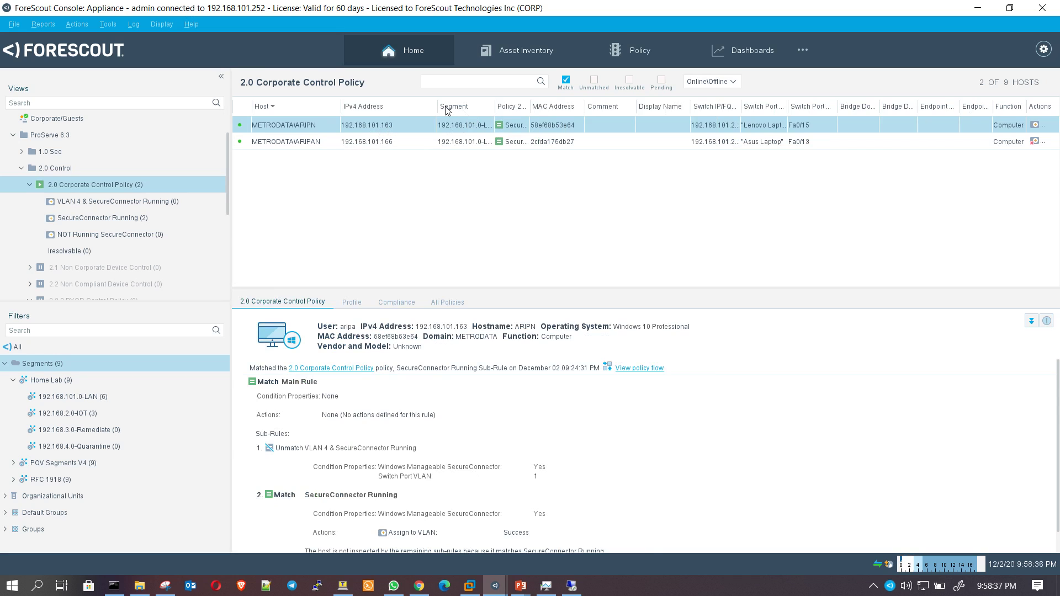
{"action": "left_click_drag", "start_coordinate": [437, 111], "coordinate": [517, 112]}
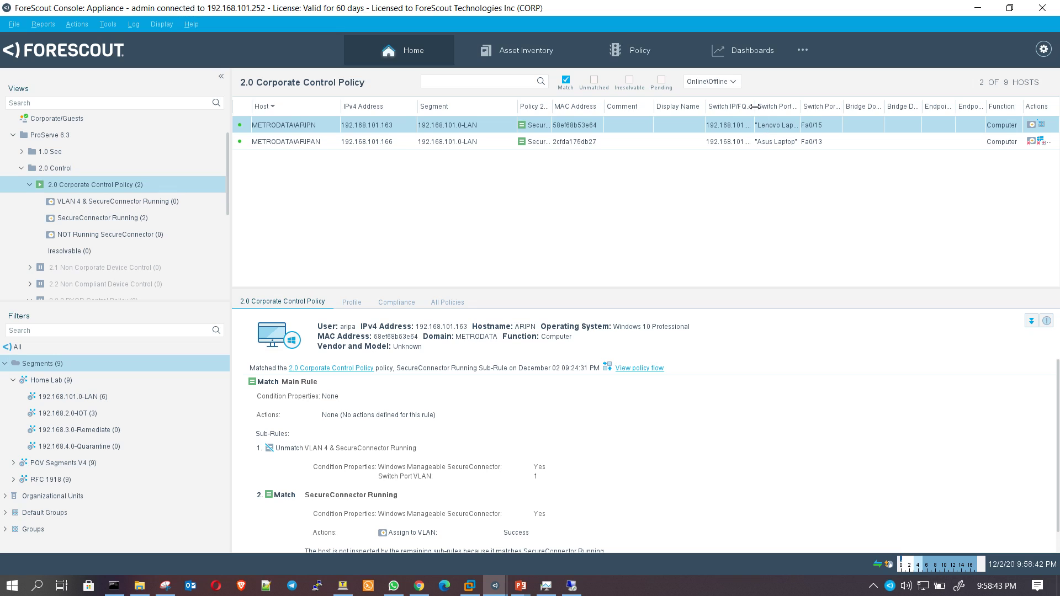
{"action": "left_click_drag", "start_coordinate": [755, 106], "coordinate": [781, 106]}
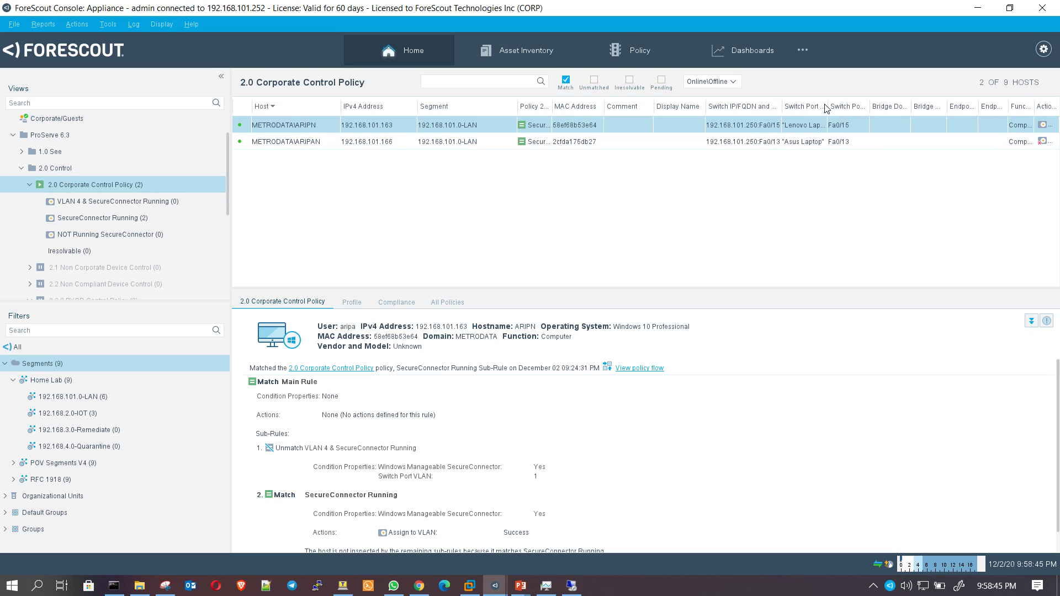
Move the Display Name and Comment columns behind Bridge Domain, and widen the Switch IP/FQDN and Port Name column further
{"action": "left_click_drag", "start_coordinate": [695, 110], "coordinate": [889, 110]}
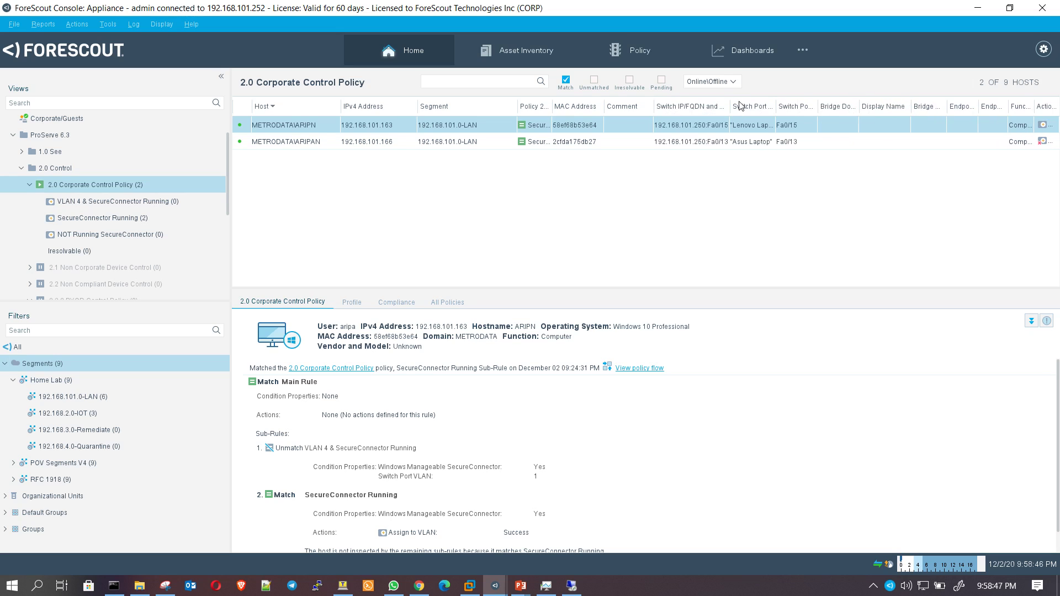
{"action": "left_click_drag", "start_coordinate": [639, 111], "coordinate": [881, 108]}
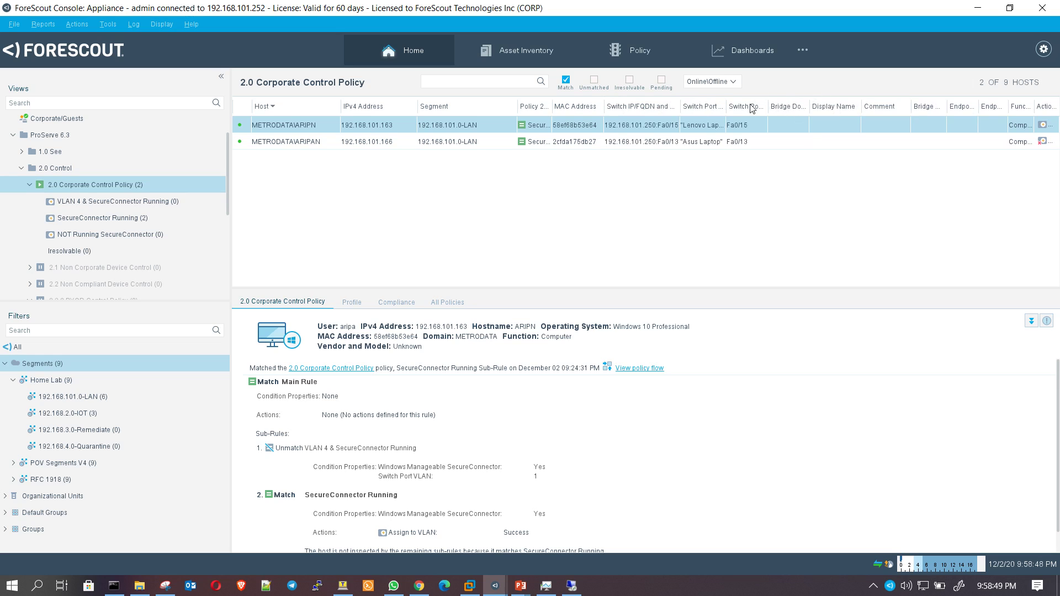
{"action": "left_click_drag", "start_coordinate": [688, 110], "coordinate": [712, 111]}
Search the available host table columns for "vlan" and add Switch Port VLAN and Switch Port VLAN Name
{"action": "right_click", "coordinate": [720, 109]}
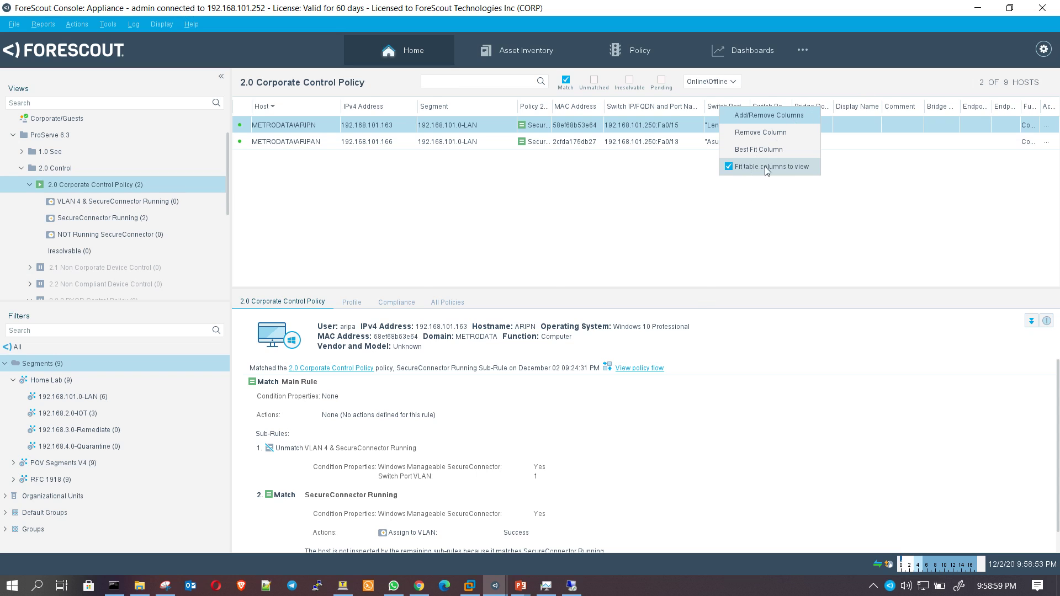
{"action": "left_click", "coordinate": [764, 115]}
{"action": "left_click", "coordinate": [461, 131]}
{"action": "type", "text": "vlan"}
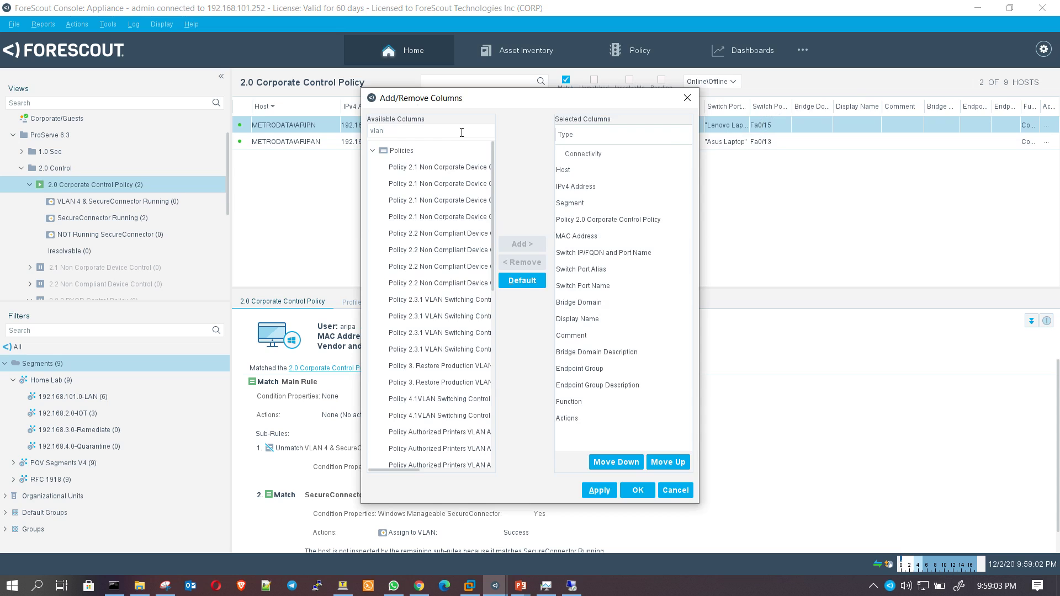
{"action": "scroll", "coordinate": [464, 309], "scroll_direction": "down", "scroll_amount": 10}
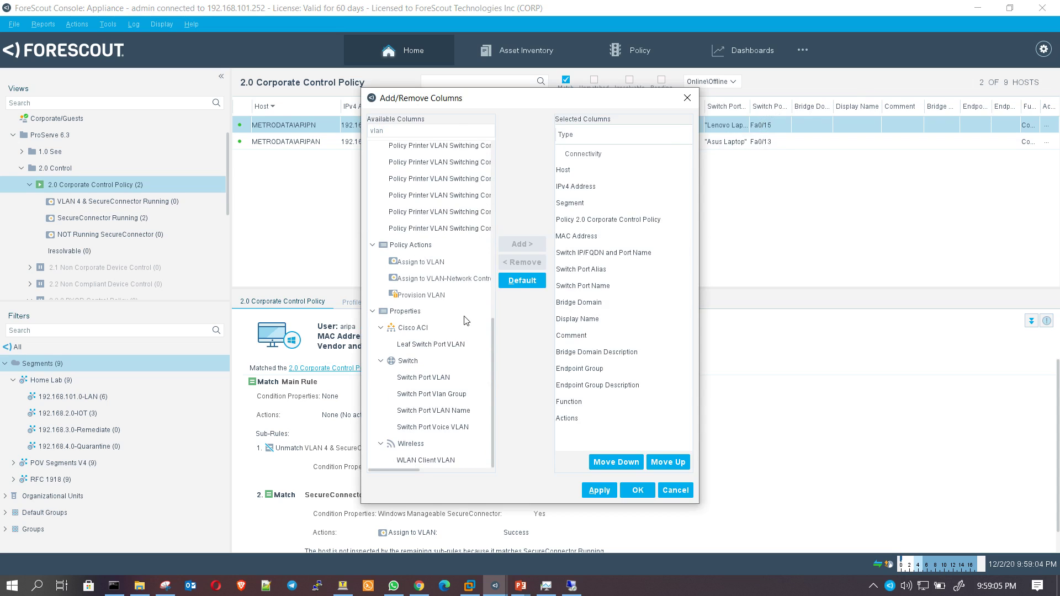
{"action": "left_click", "coordinate": [436, 380]}
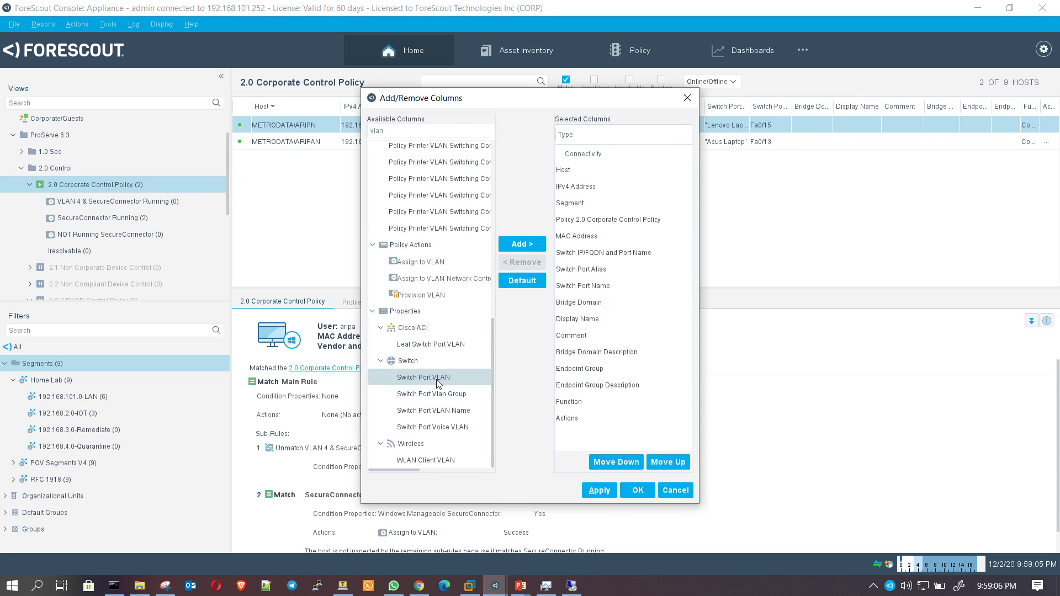
{"action": "left_click", "coordinate": [462, 412], "text": "ctrl"}
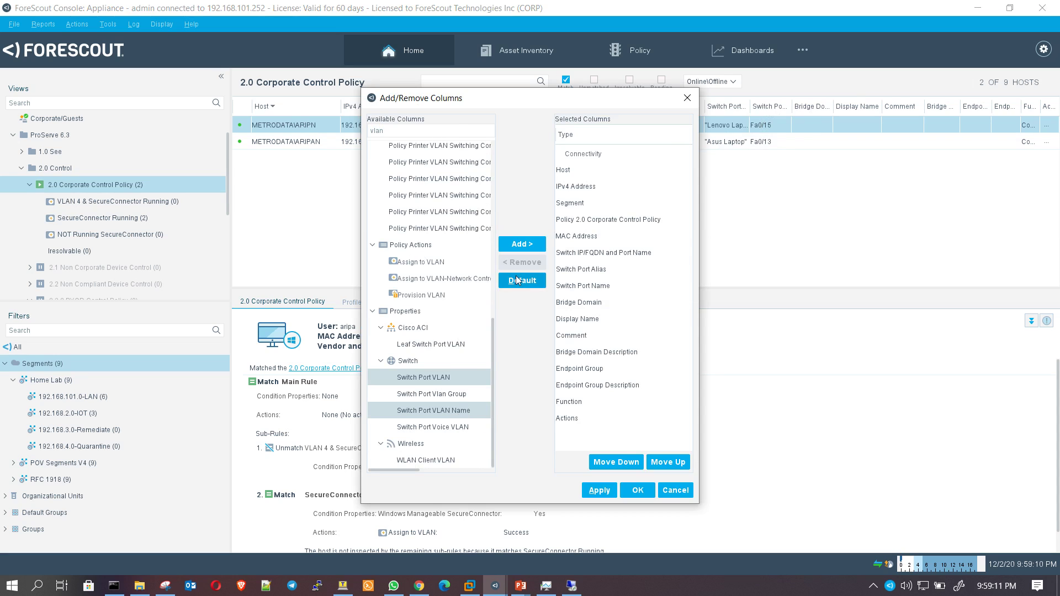
{"action": "left_click", "coordinate": [522, 245]}
{"action": "scroll", "coordinate": [602, 431], "scroll_direction": "down", "scroll_amount": 1}
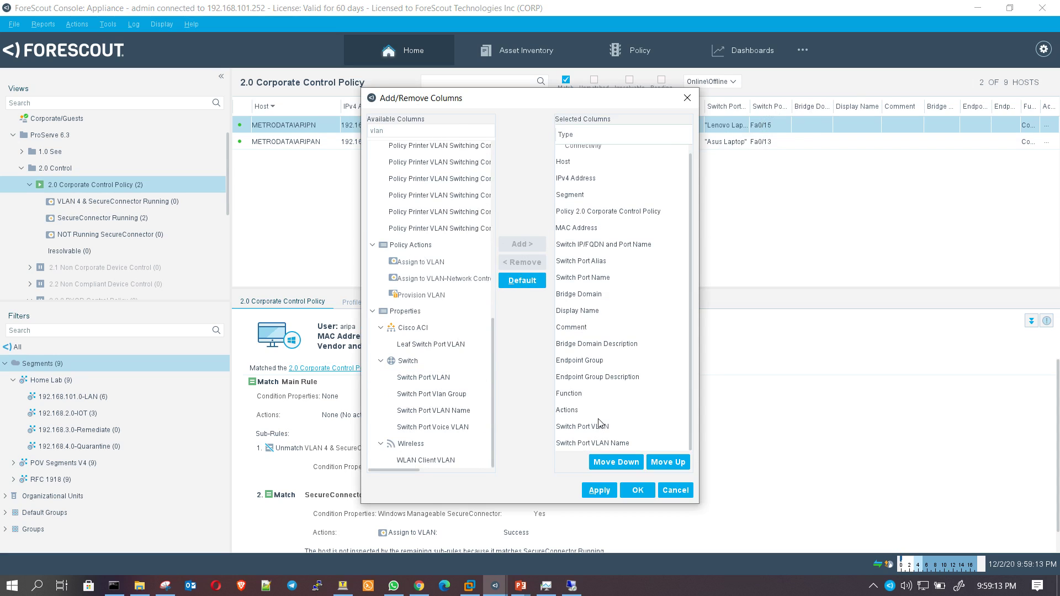
Reorder Switch Port VLAN and Switch Port VLAN Name to sit directly after Switch Port Name in the selected columns
{"action": "left_click", "coordinate": [598, 427]}
{"action": "left_click", "coordinate": [602, 443], "text": "ctrl"}
{"action": "left_click", "coordinate": [661, 463]}
{"action": "left_click", "coordinate": [661, 463]}
{"action": "left_click", "coordinate": [661, 463]}
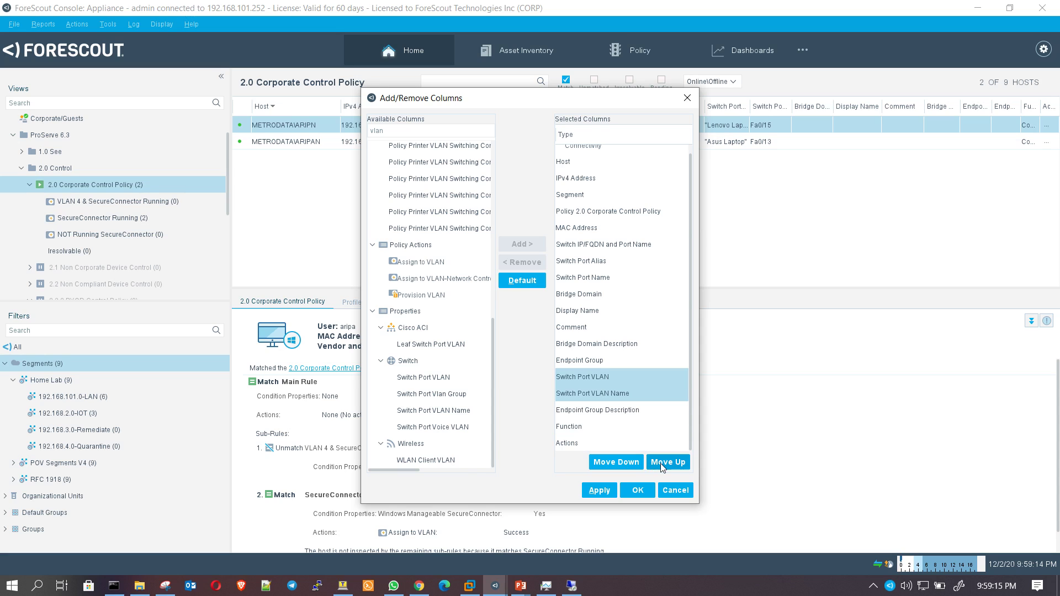
{"action": "left_click", "coordinate": [661, 463]}
{"action": "left_click", "coordinate": [661, 463]}
{"action": "left_click", "coordinate": [661, 463]}
{"action": "left_click", "coordinate": [661, 463]}
{"action": "left_click", "coordinate": [661, 463]}
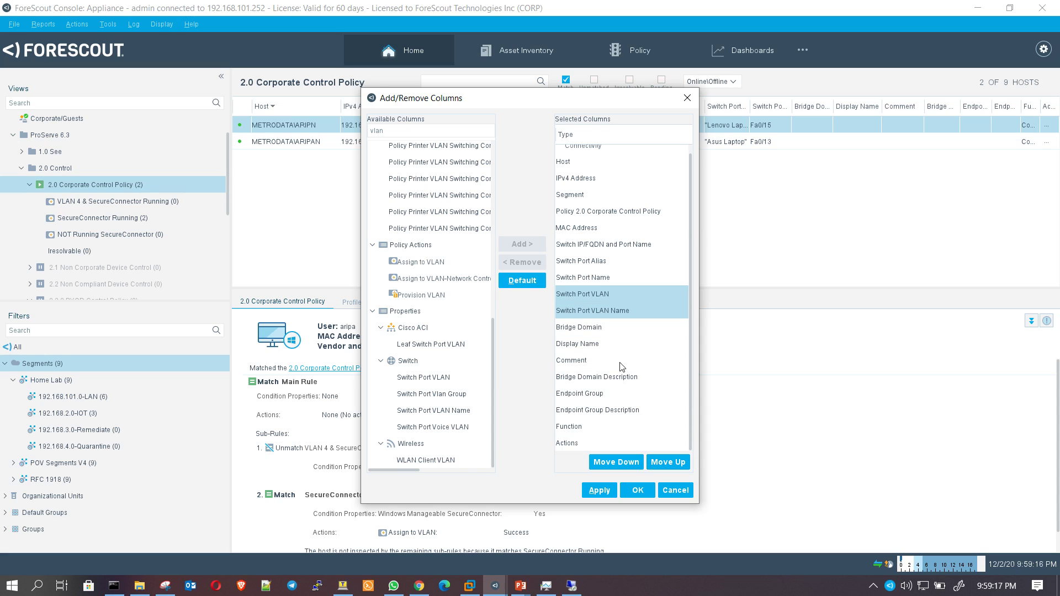
Remove the Bridge Domain, Bridge Domain Description, Endpoint Group and Endpoint Group Description columns and accept the column changes
{"action": "left_click", "coordinate": [600, 330]}
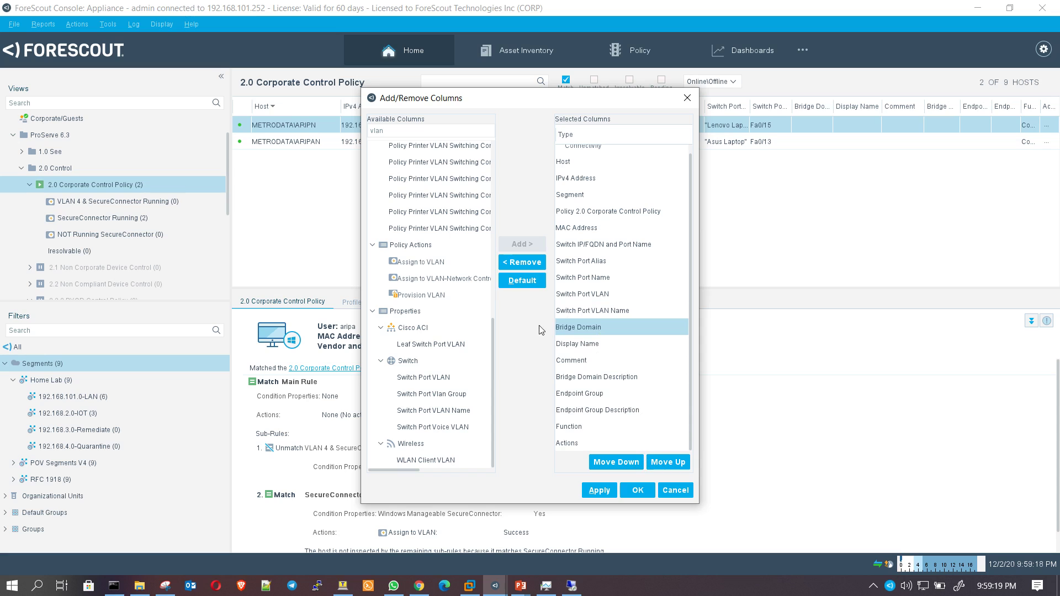
{"action": "left_click", "coordinate": [522, 263]}
{"action": "left_click", "coordinate": [586, 368]}
{"action": "left_click", "coordinate": [522, 262]}
{"action": "left_click", "coordinate": [581, 371]}
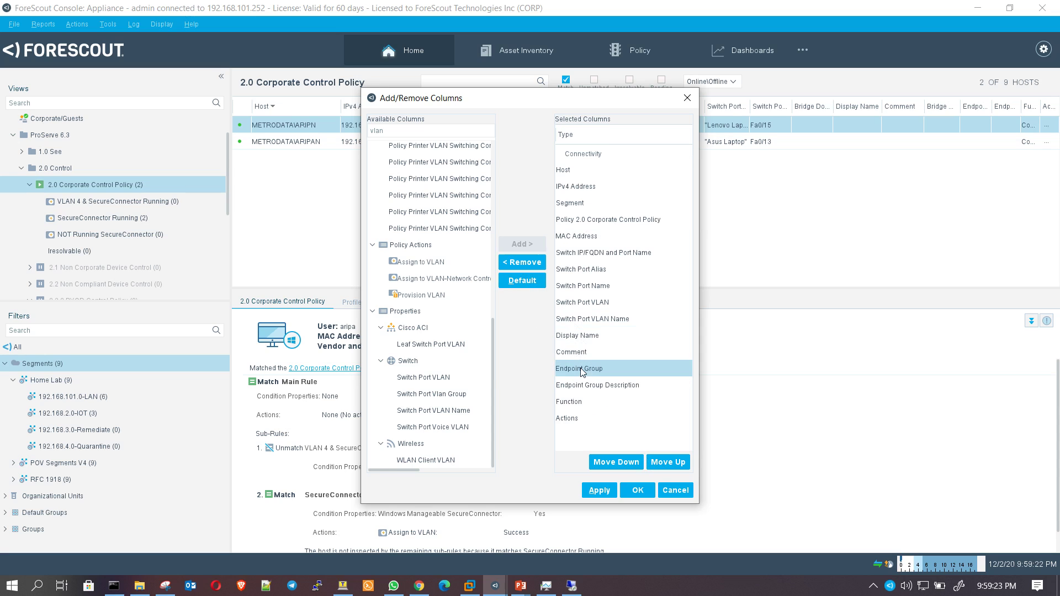
{"action": "left_click", "coordinate": [517, 263]}
{"action": "left_click", "coordinate": [591, 369]}
{"action": "left_click", "coordinate": [522, 263]}
{"action": "left_click", "coordinate": [629, 489]}
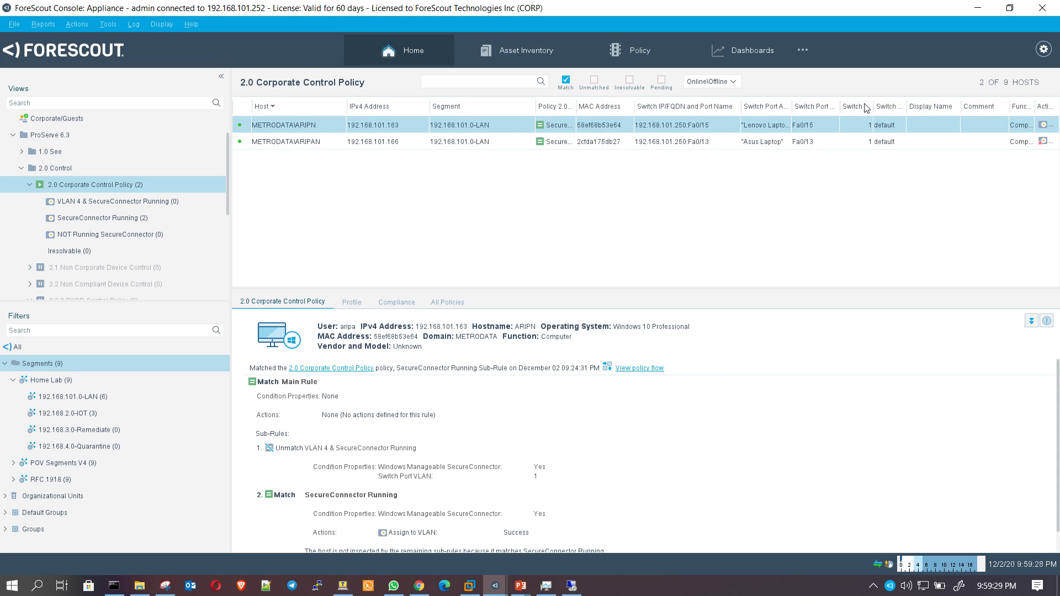
Widen the Switch Port VLAN column and move the Display Name and Comment columns to the end, after Actions
{"action": "mouse_move", "coordinate": [874, 105]}
{"action": "left_mouse_down"}
{"action": "mouse_move", "coordinate": [934, 106]}
{"action": "mouse_move", "coordinate": [881, 105]}
{"action": "left_mouse_up"}
{"action": "left_click_drag", "start_coordinate": [969, 106], "coordinate": [1030, 111]}
{"action": "left_click_drag", "start_coordinate": [938, 108], "coordinate": [995, 111]}
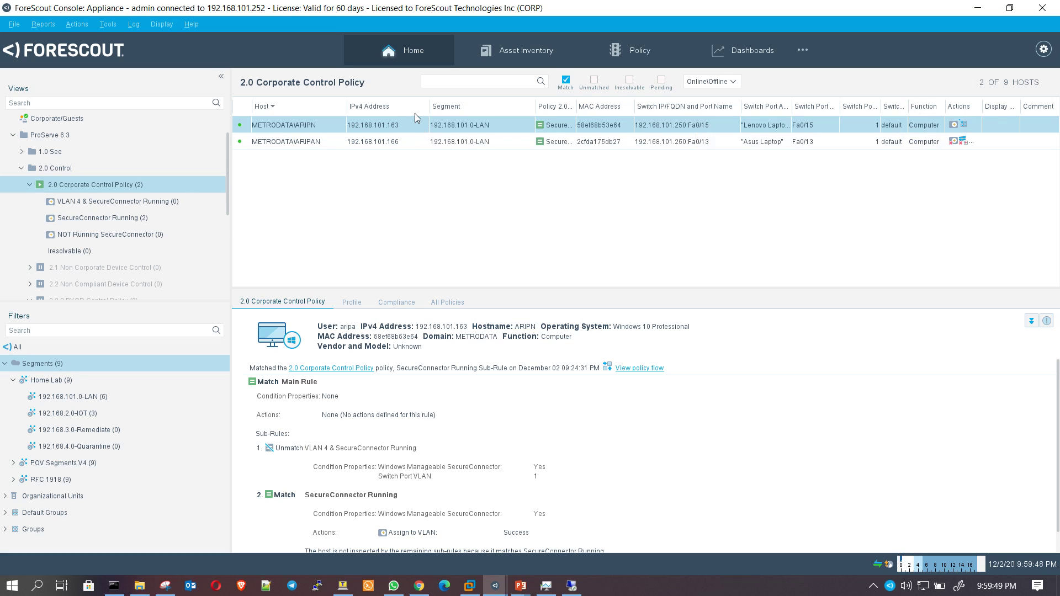
Stop SecureConnector on host 192.168.101.163, with the action starting when the endpoint matches a policy condition
{"action": "right_click", "coordinate": [331, 128]}
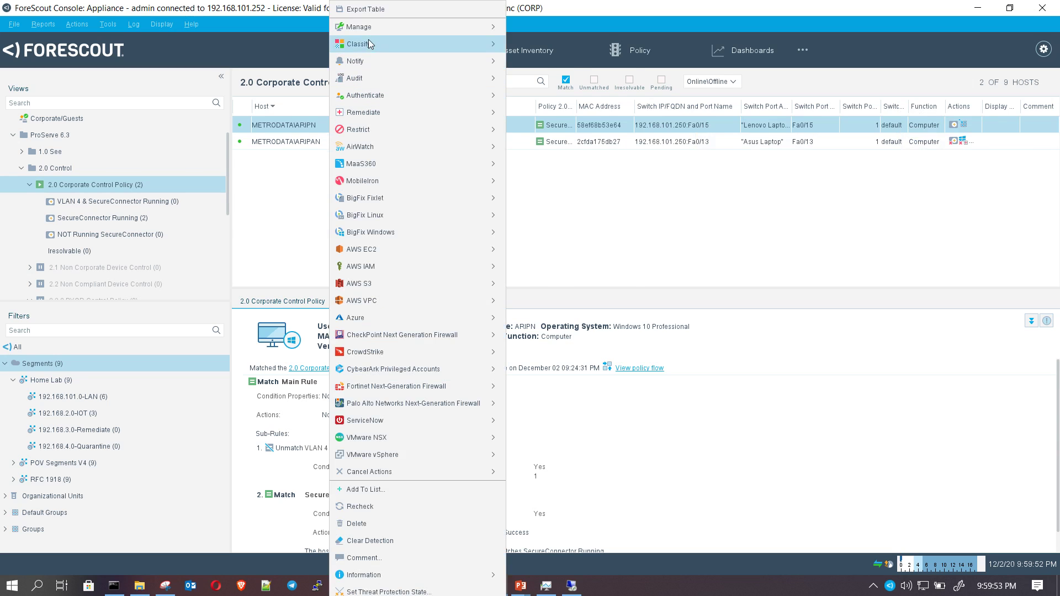
{"action": "mouse_move", "coordinate": [373, 28]}
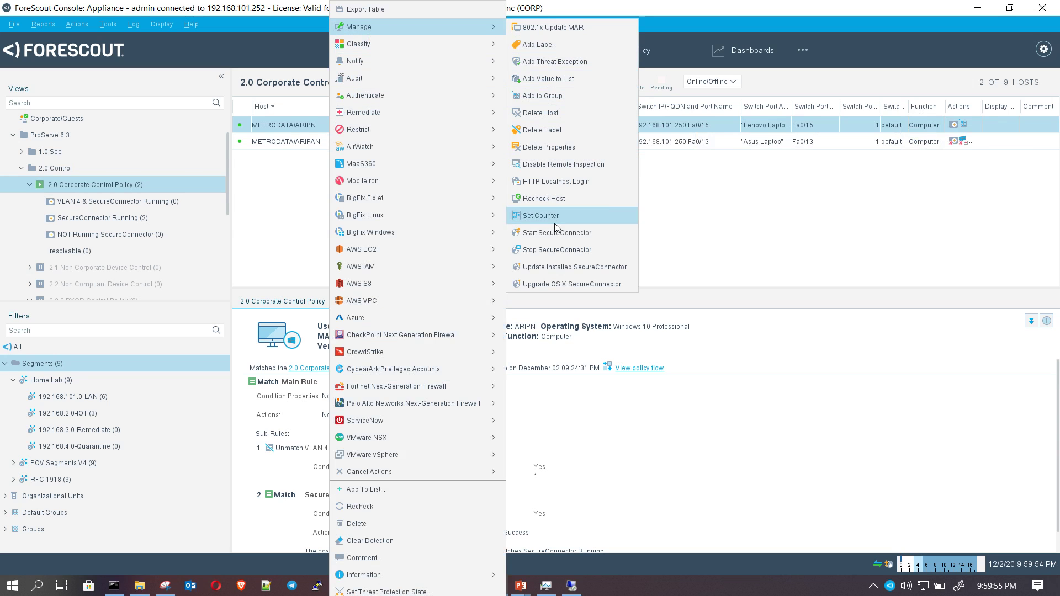
{"action": "left_click", "coordinate": [556, 250]}
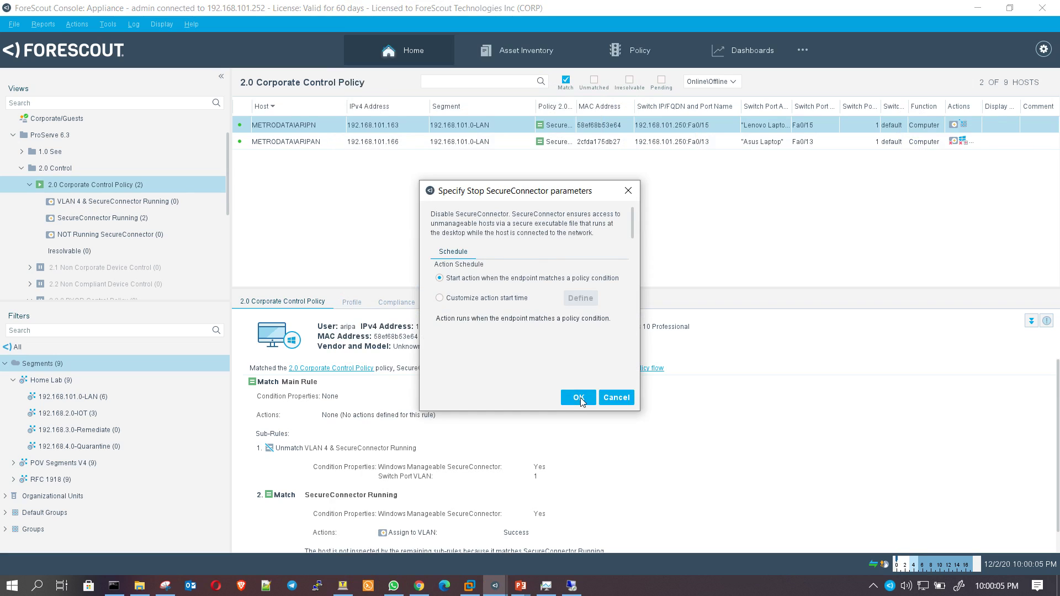
{"action": "left_click", "coordinate": [577, 398]}
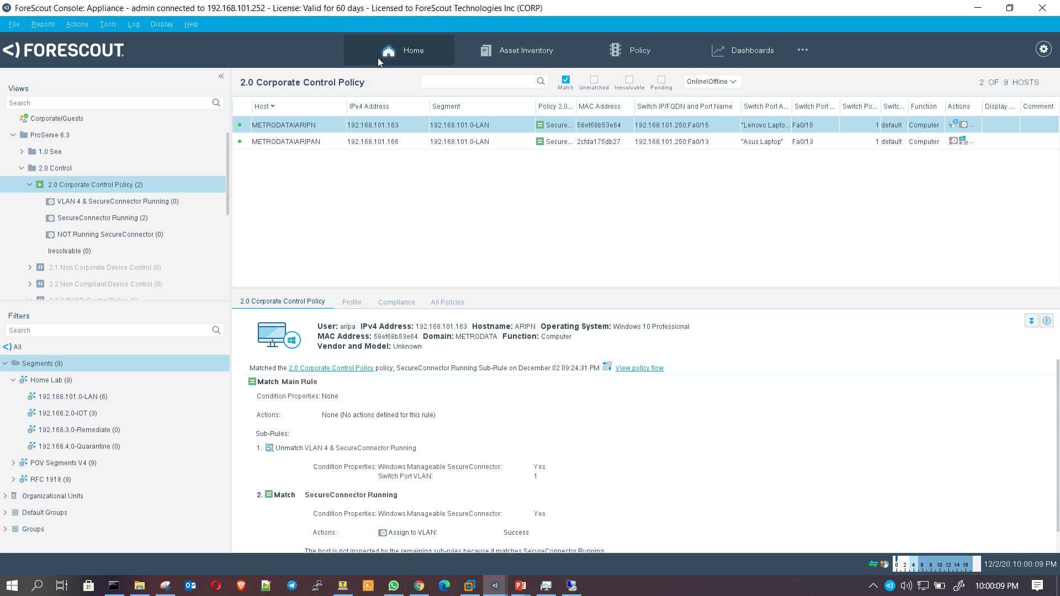
Check the hidden system tray icons and examine the pending actions of host 192.168.101.163
{"action": "left_click", "coordinate": [872, 587]}
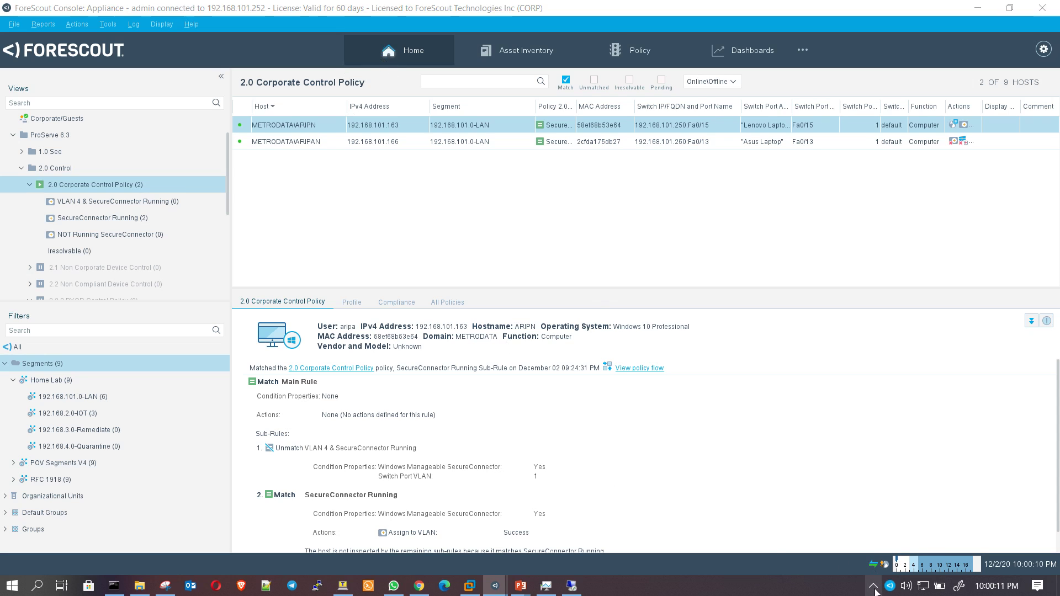
{"action": "left_click", "coordinate": [873, 588]}
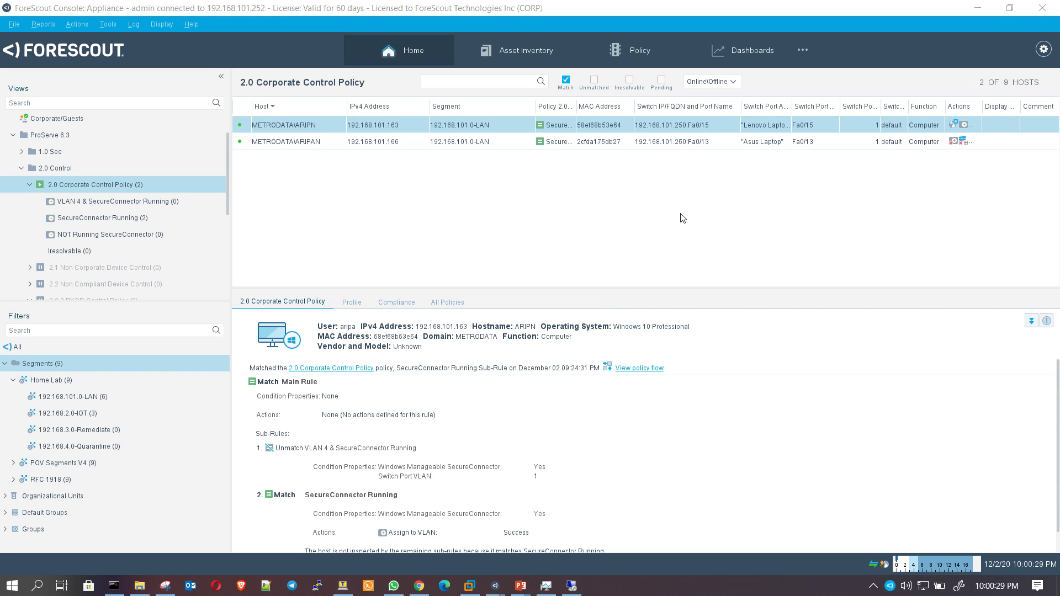
{"action": "left_click", "coordinate": [498, 142]}
{"action": "left_click", "coordinate": [508, 126]}
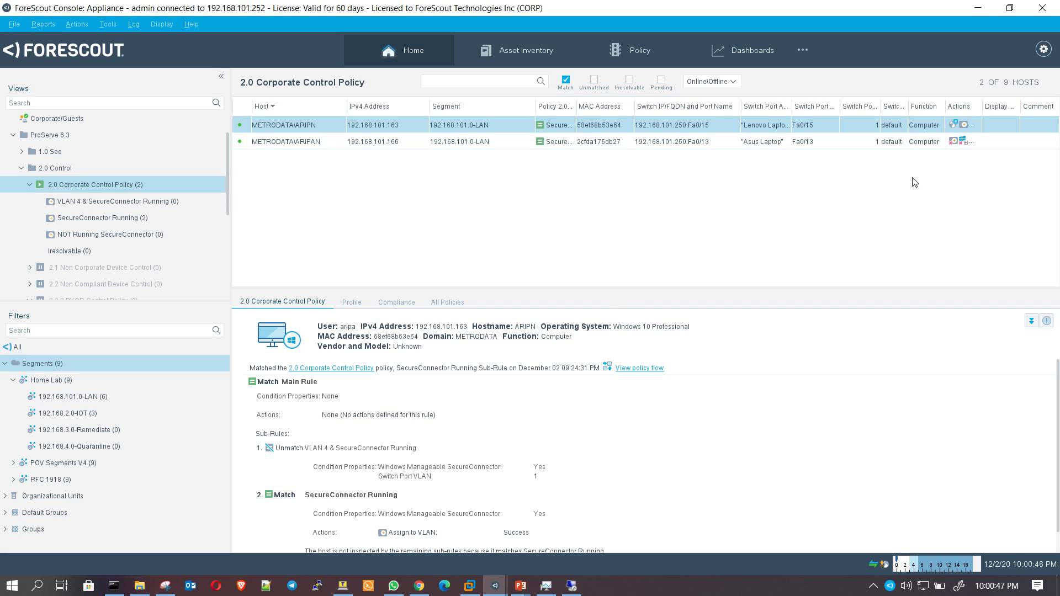
{"action": "mouse_move", "coordinate": [955, 123]}
Switch to the Tera Term session and show the running configuration of interface fa0/15
{"action": "left_click", "coordinate": [343, 584]}
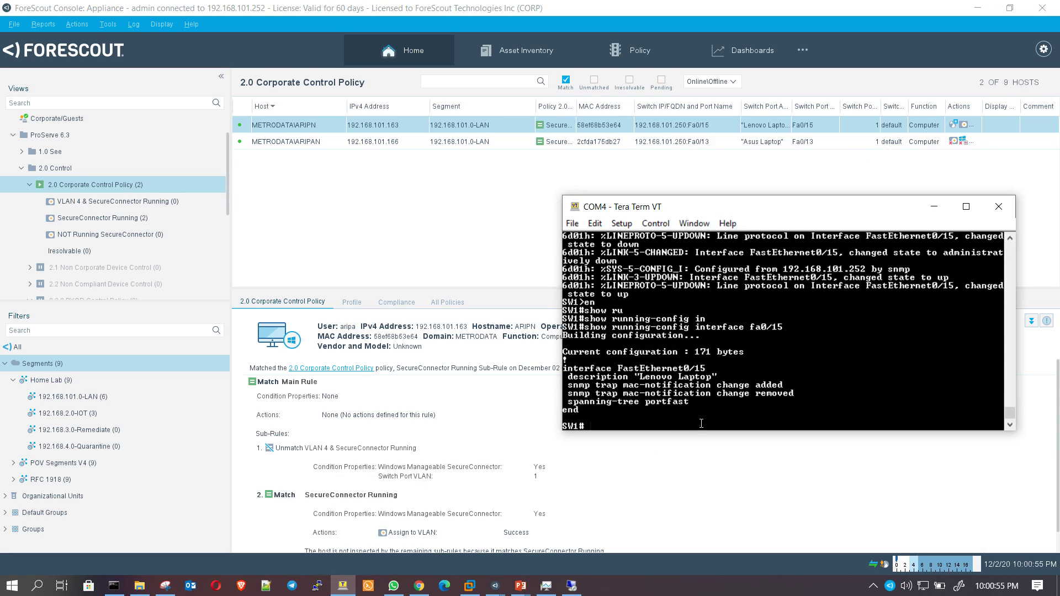
{"action": "key", "text": "Up"}
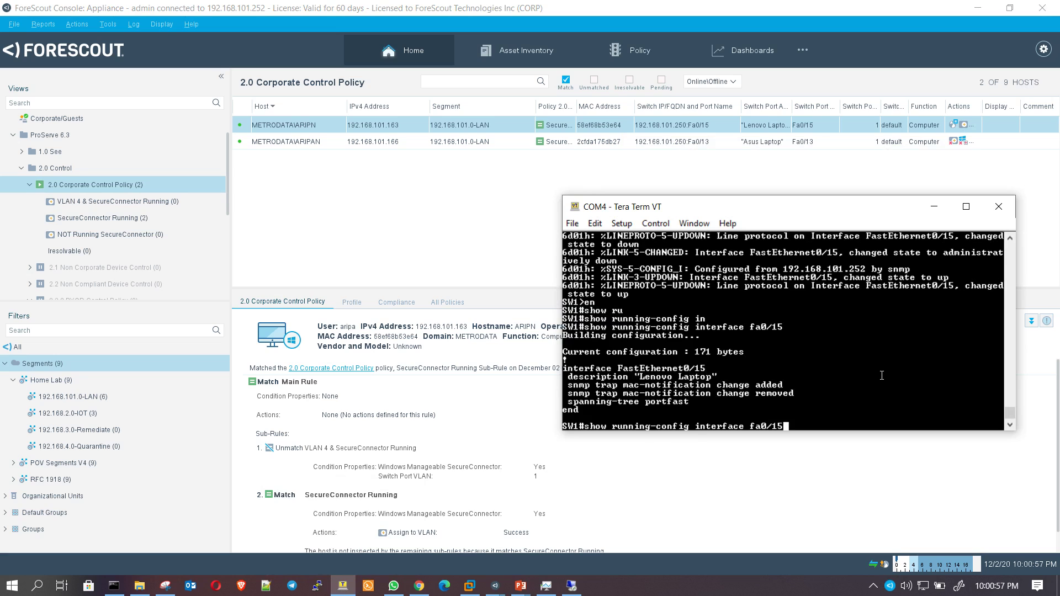
{"action": "key", "text": "Return"}
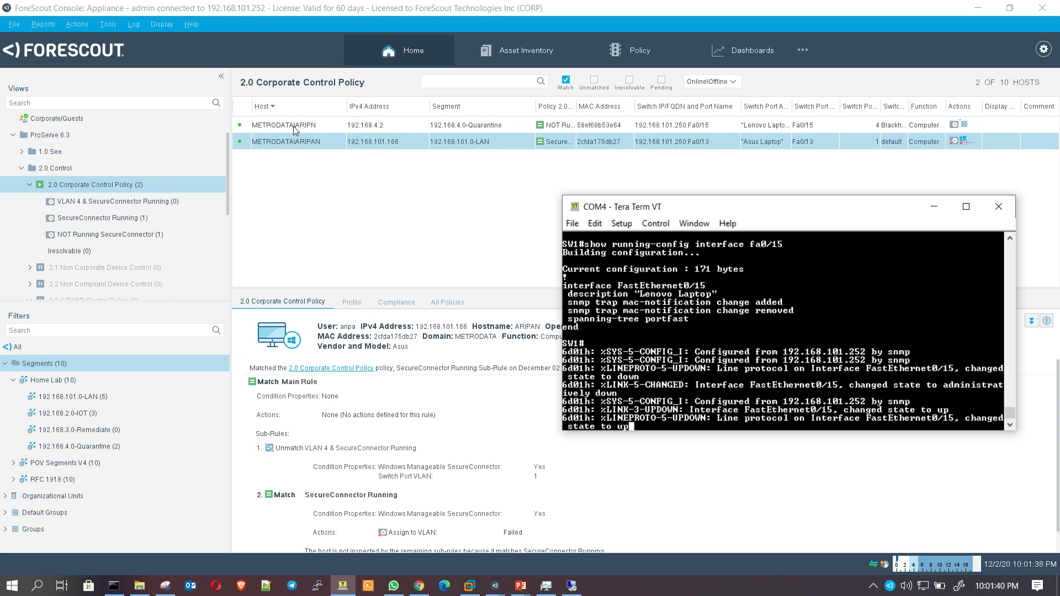
Select the Lenovo laptop host on port Fa0/15 and examine its segment, switch port VLAN and policy match
{"action": "mouse_move", "coordinate": [293, 126]}
{"action": "left_click", "coordinate": [875, 128]}
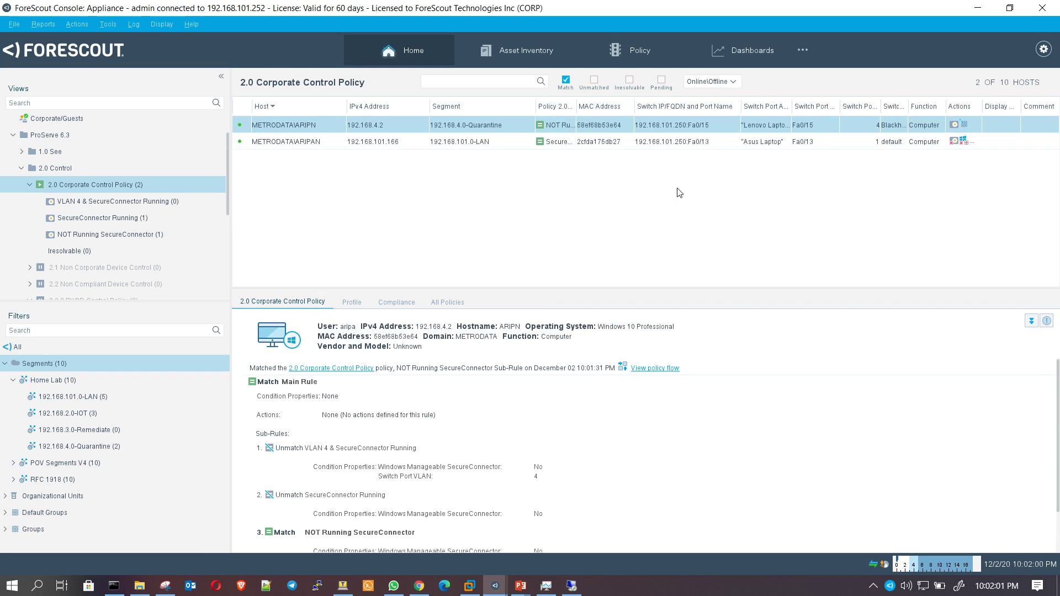
Return to Tera Term, rerun "show running-config interface fa0/15" and highlight the switchport access VLAN line
{"action": "mouse_move", "coordinate": [168, 585]}
{"action": "left_click", "coordinate": [343, 586]}
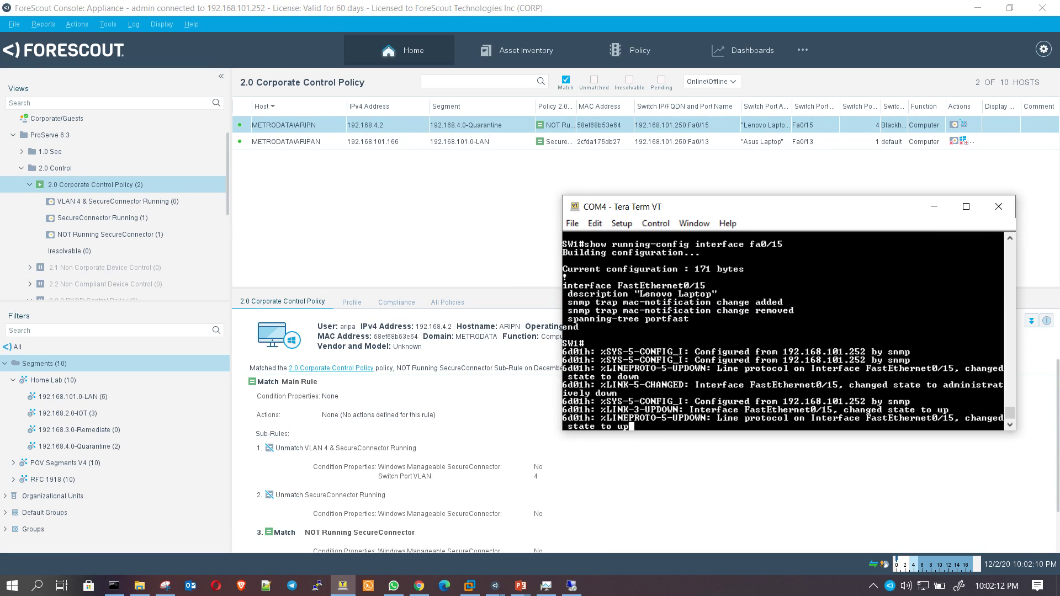
{"action": "key", "text": "Up"}
{"action": "key", "text": "Return"}
{"action": "key", "text": "Up"}
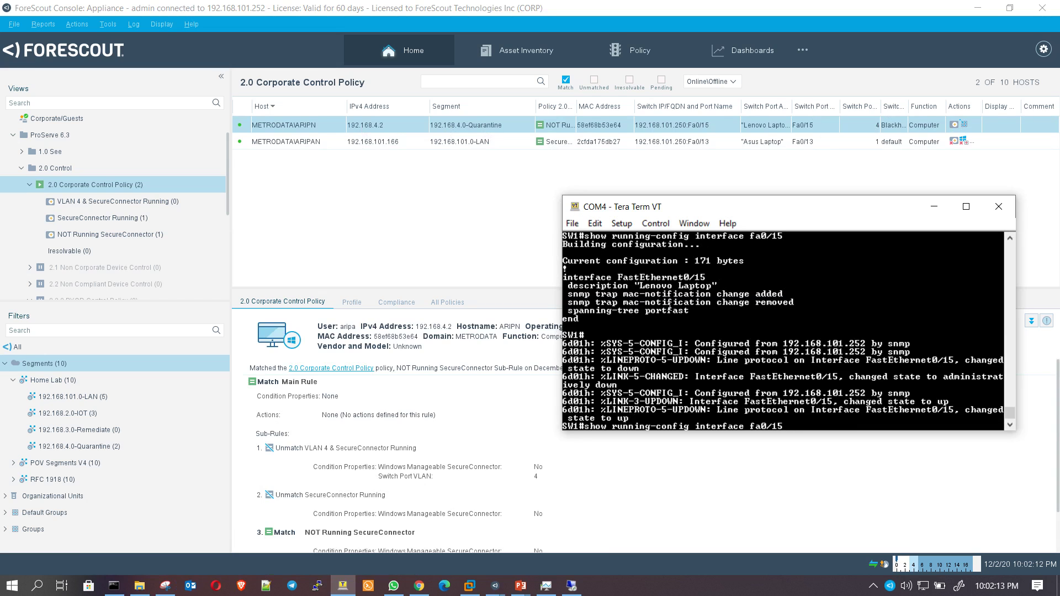
{"action": "key", "text": "Return"}
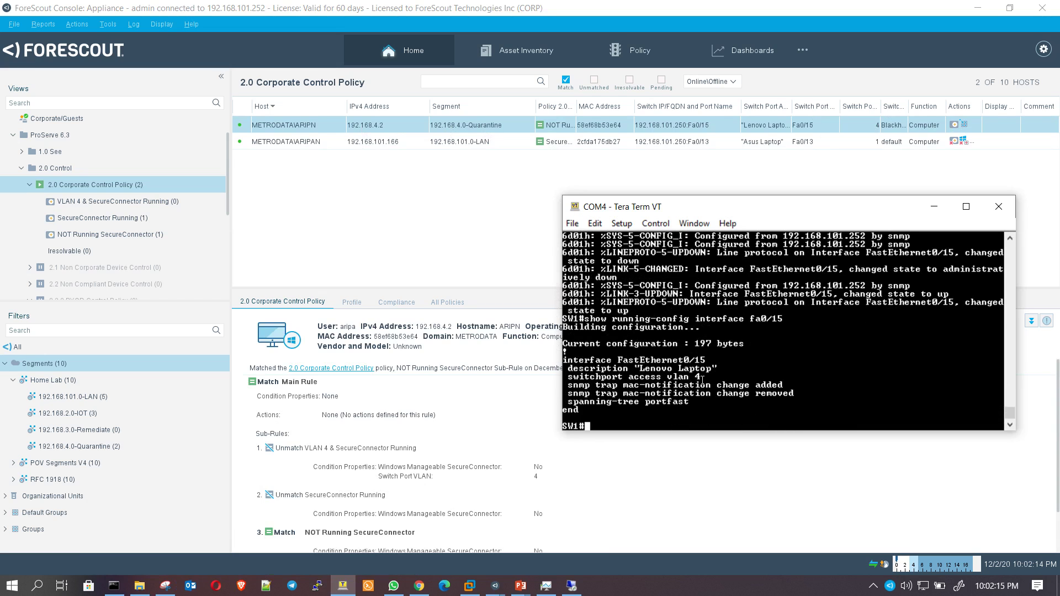
{"action": "left_click_drag", "start_coordinate": [706, 379], "coordinate": [581, 381]}
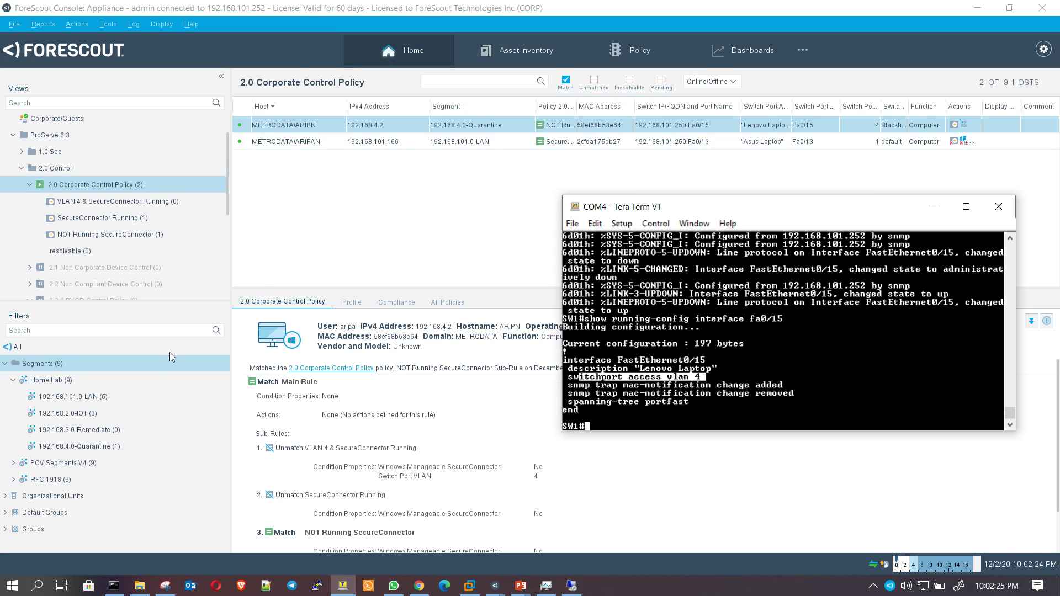
Examine the hosts matching the NOT Running SecureConnector sub-rule, and return to the 2.0 Corporate Control Policy view with the Lenovo laptop host selected
{"action": "left_click", "coordinate": [131, 238]}
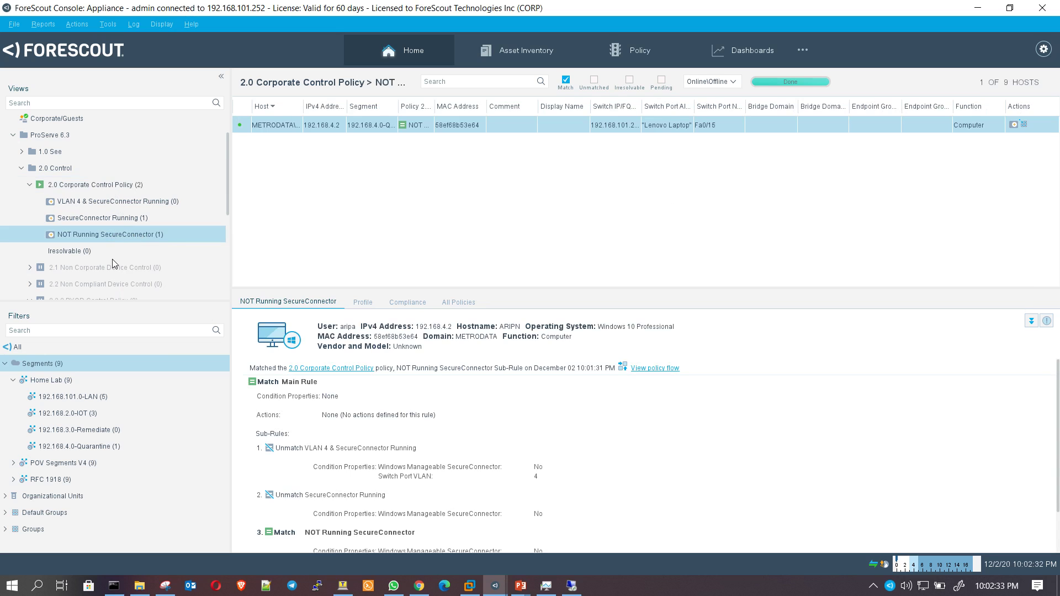
{"action": "right_click", "coordinate": [116, 234]}
{"action": "right_click", "coordinate": [115, 233]}
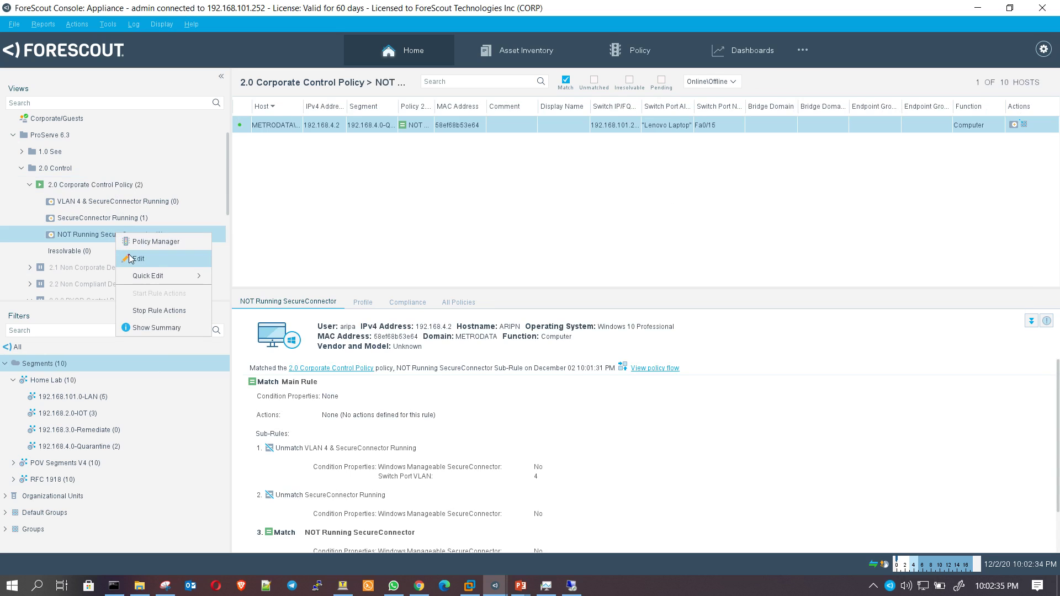
{"action": "left_click", "coordinate": [130, 258]}
{"action": "left_click", "coordinate": [669, 80]}
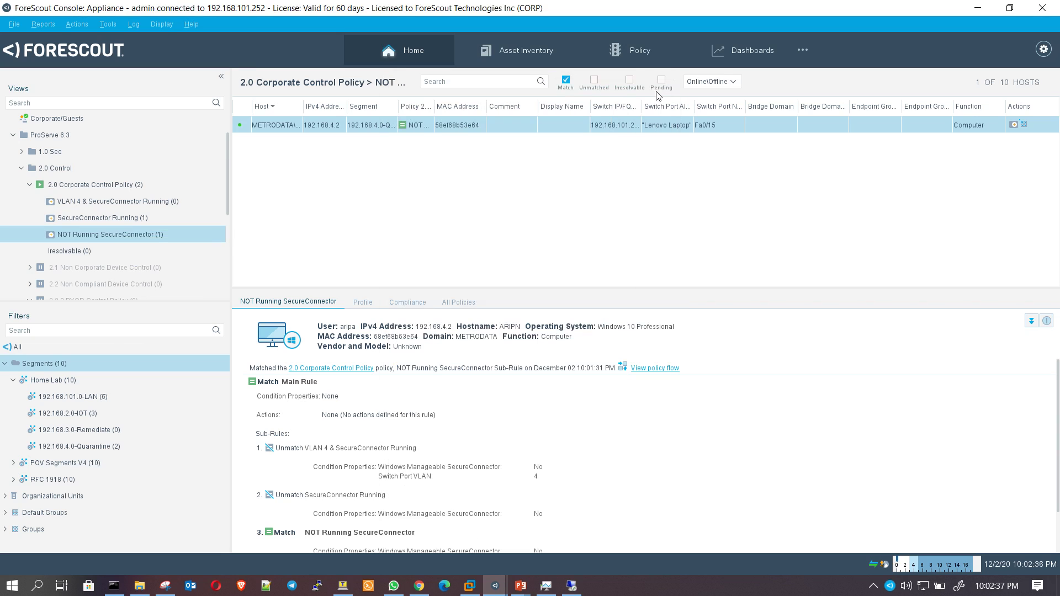
{"action": "left_click", "coordinate": [113, 188]}
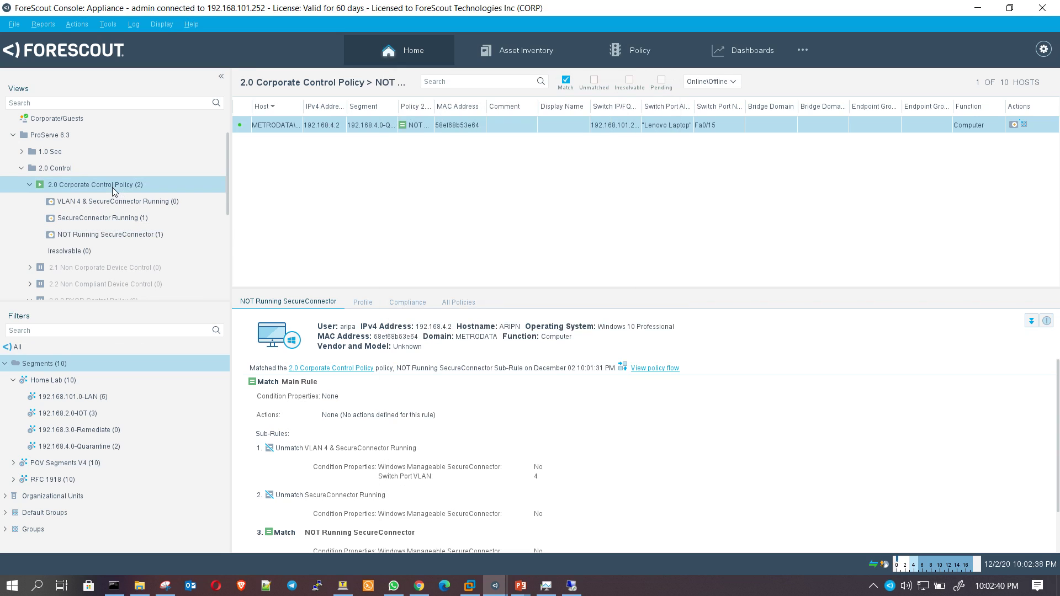
{"action": "left_click", "coordinate": [271, 127]}
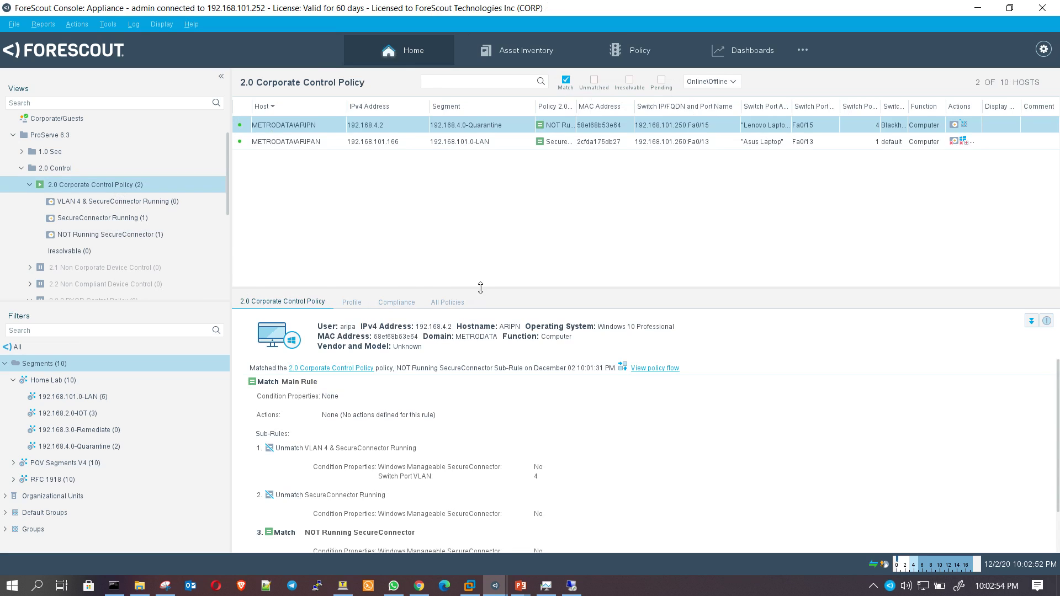
Connect to 192.168.4.2 with Remote Desktop, entering the account password and accepting the untrusted certificate
{"action": "left_click", "coordinate": [573, 587]}
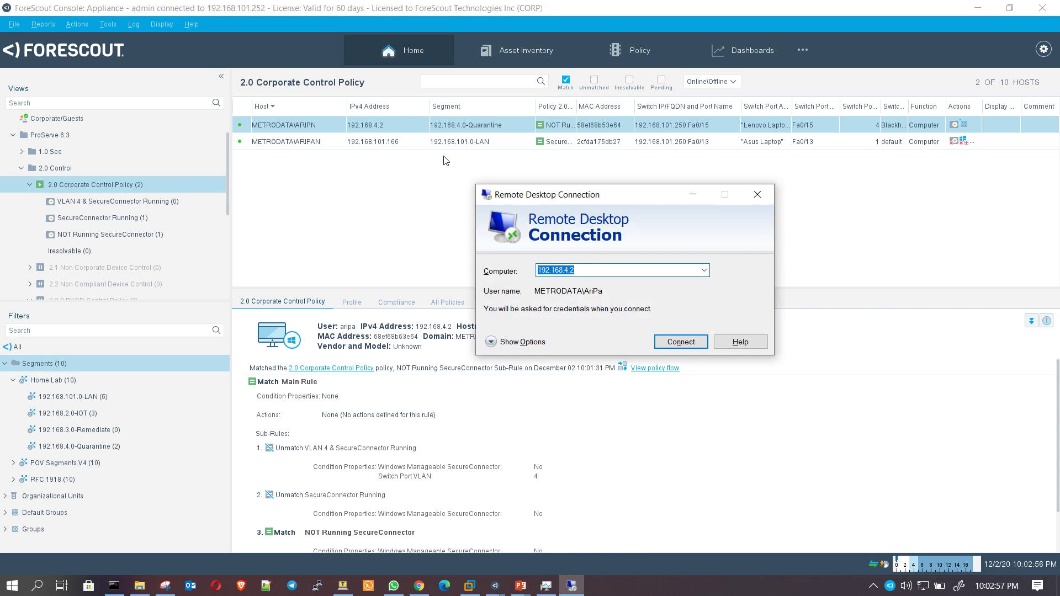
{"action": "left_click", "coordinate": [671, 341]}
{"action": "left_click", "coordinate": [714, 350]}
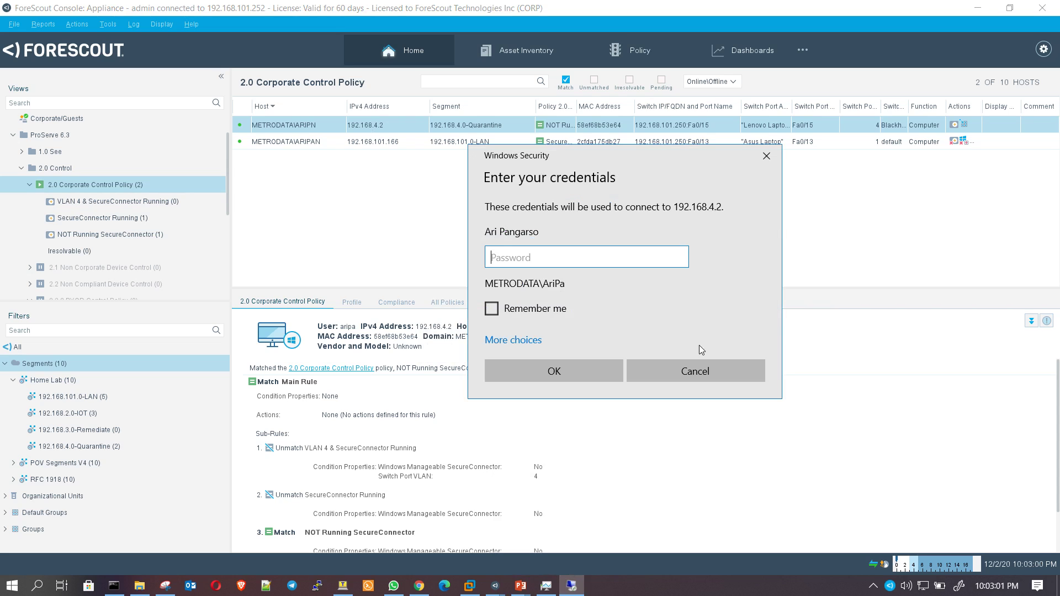
{"action": "type", "text": "********"}
{"action": "key", "text": "Return"}
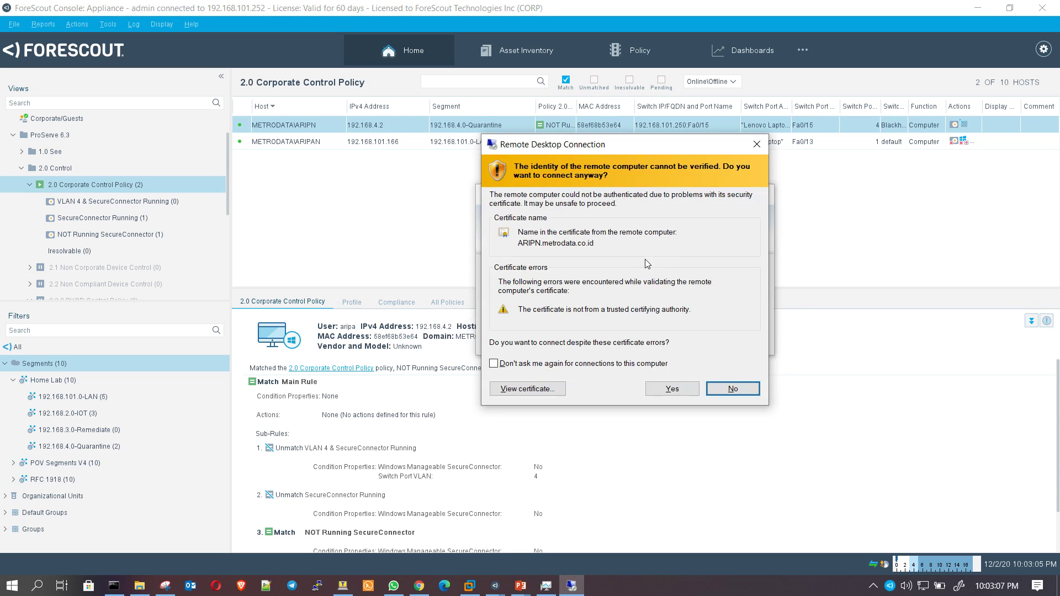
{"action": "left_click", "coordinate": [668, 388]}
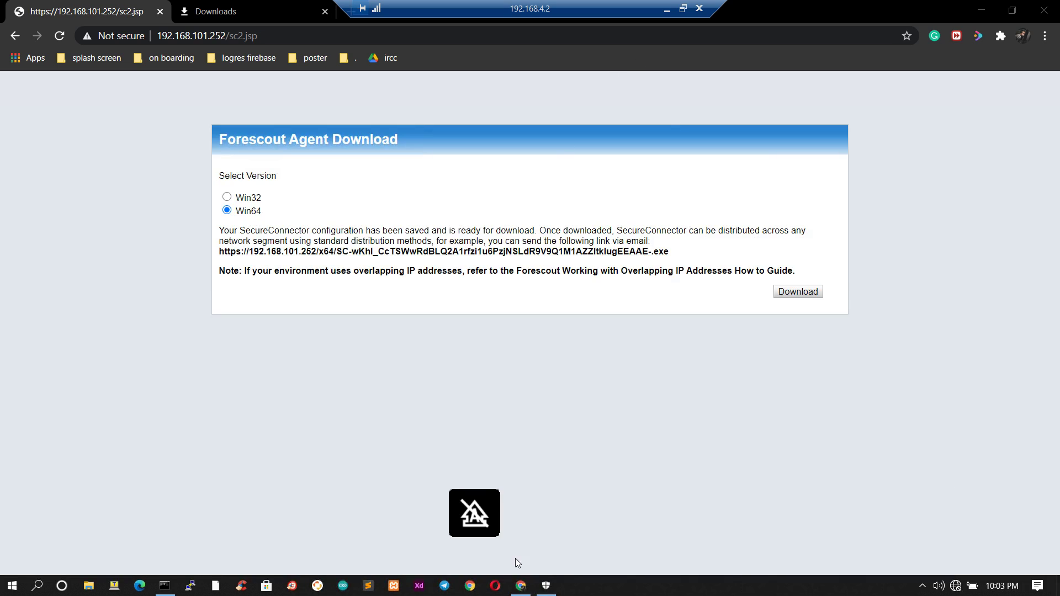
In the remote laptop's Command Prompt, rerun the paged IP configuration listing and check the IPv4 address of adapter Ethernet 10
{"action": "left_click", "coordinate": [165, 585]}
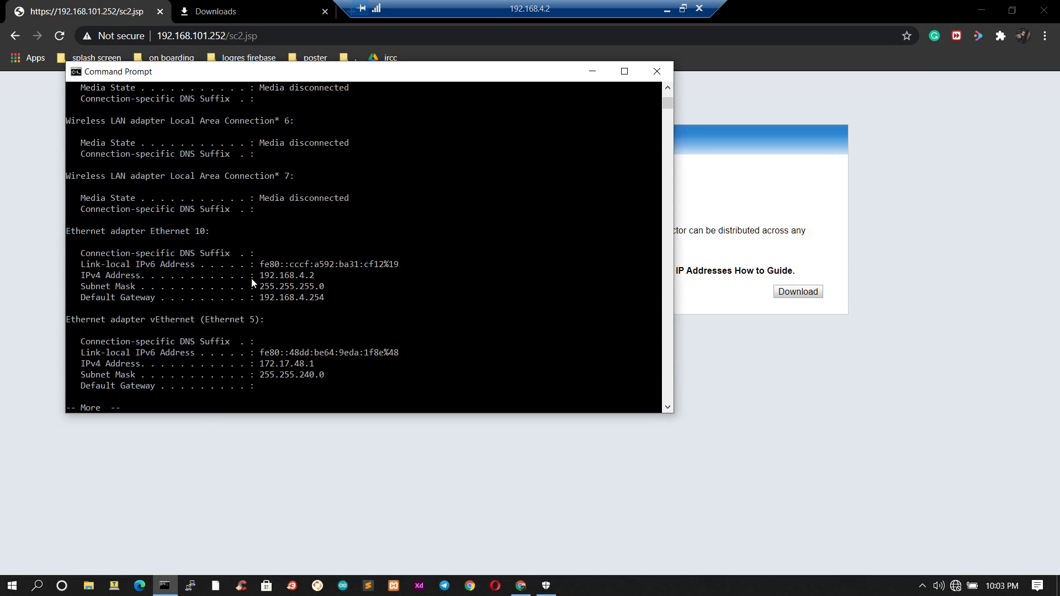
{"action": "left_click_drag", "start_coordinate": [260, 275], "coordinate": [413, 297]}
{"action": "right_click", "coordinate": [413, 293]}
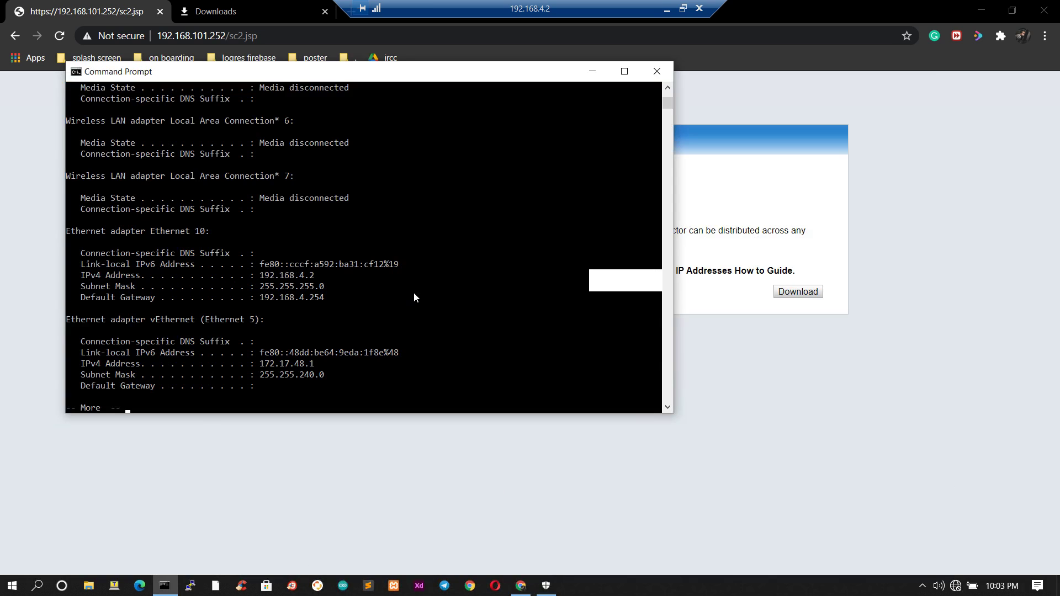
{"action": "key", "text": "Return"}
{"action": "key", "text": "Up"}
{"action": "key", "text": "Return"}
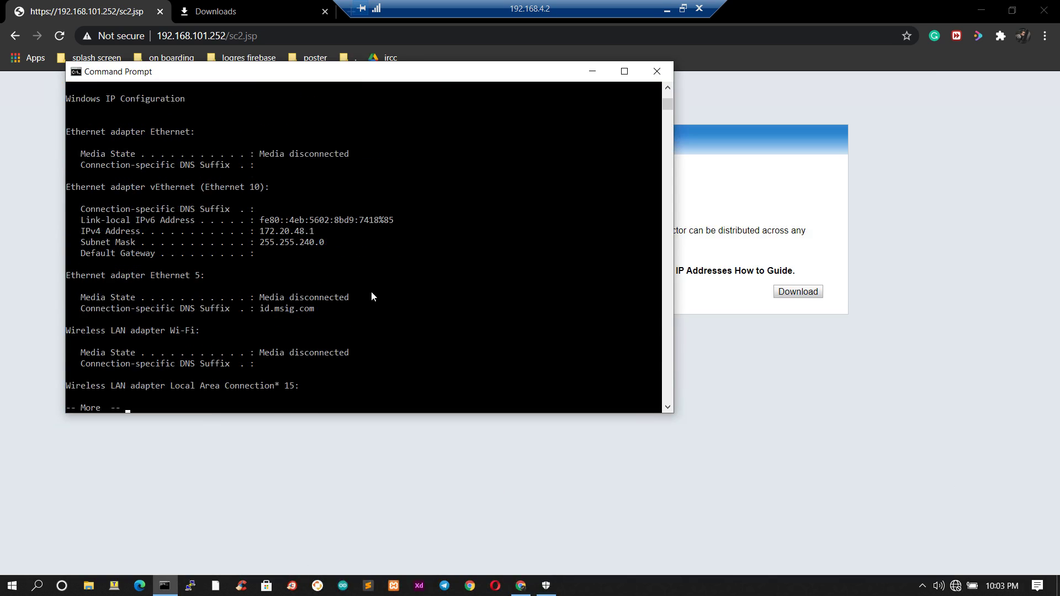
{"action": "key", "text": "Return"}
{"action": "key", "text": "Return"}
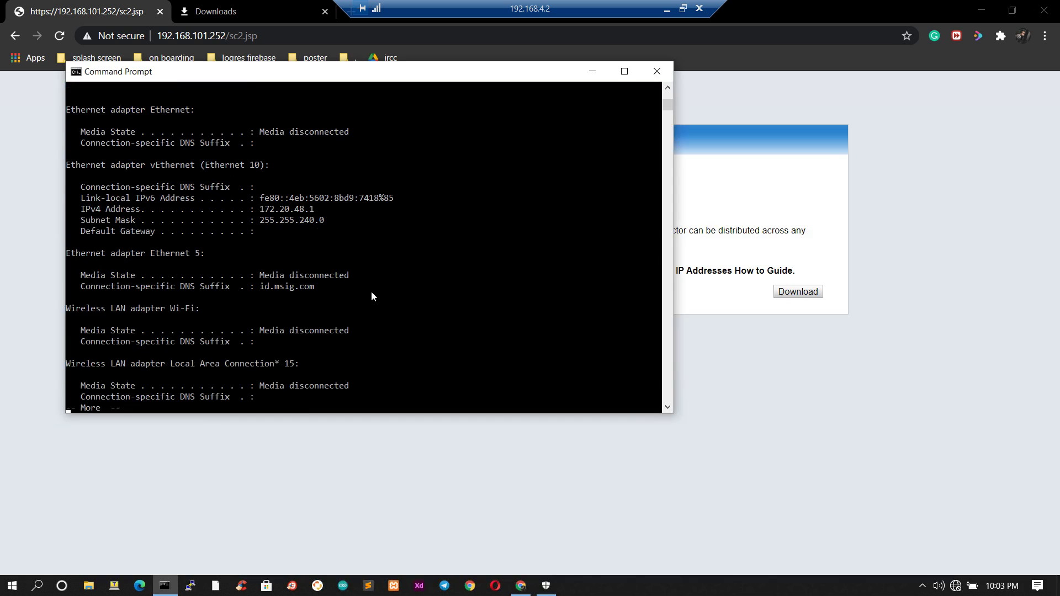
{"action": "key", "text": "space"}
{"action": "left_click_drag", "start_coordinate": [270, 254], "coordinate": [282, 255]}
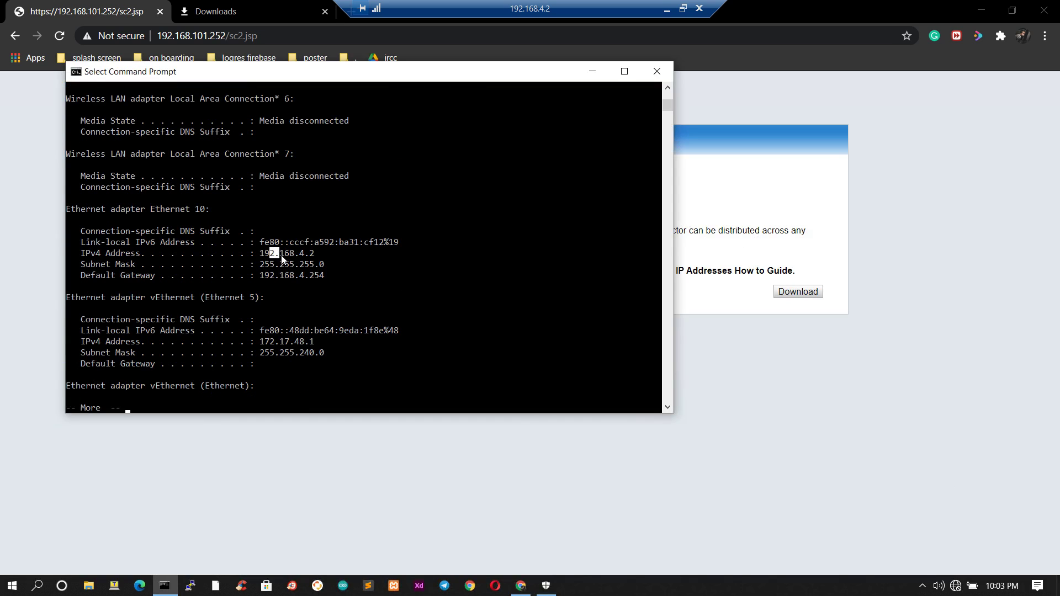
{"action": "left_click", "coordinate": [808, 410]}
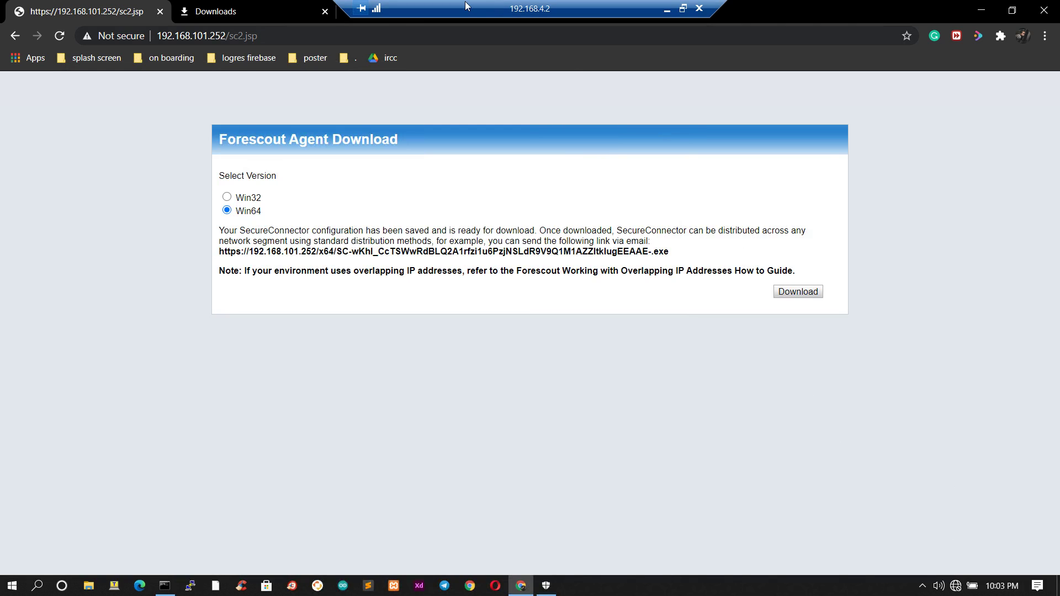
From the Forescout Agent Download page at 192.168.101.252/sc2.jsp, save the Win64 SecureConnector installer to Downloads and set it to open when done
{"action": "left_click", "coordinate": [268, 34]}
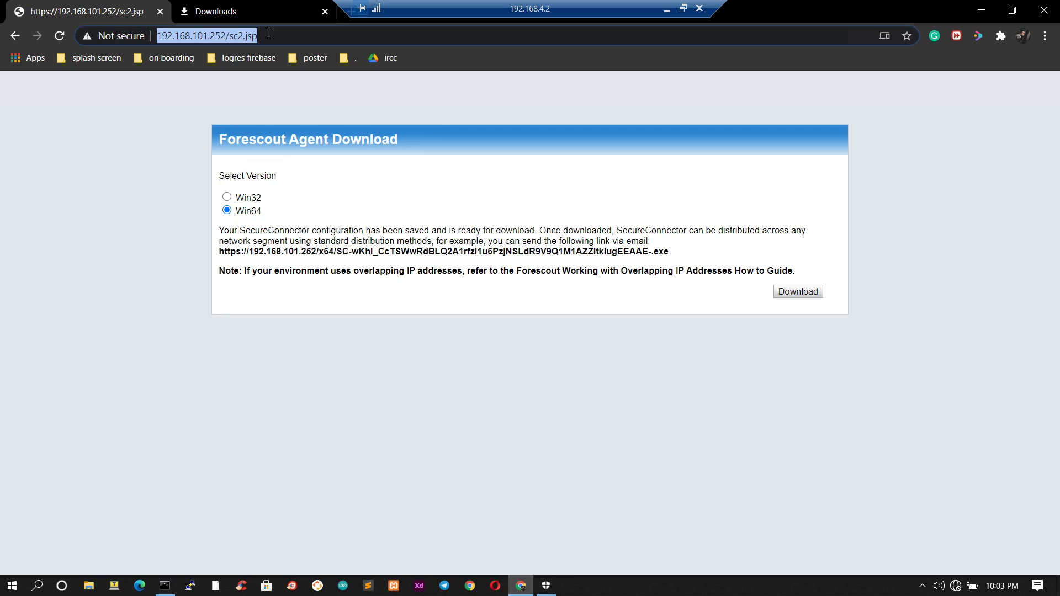
{"action": "left_click", "coordinate": [312, 41]}
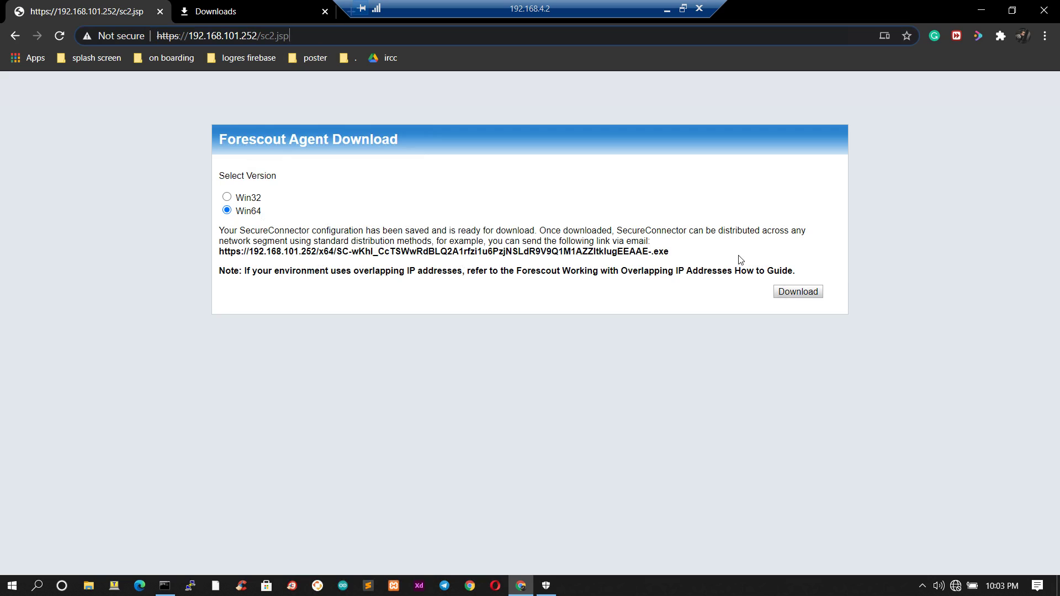
{"action": "left_click", "coordinate": [792, 293]}
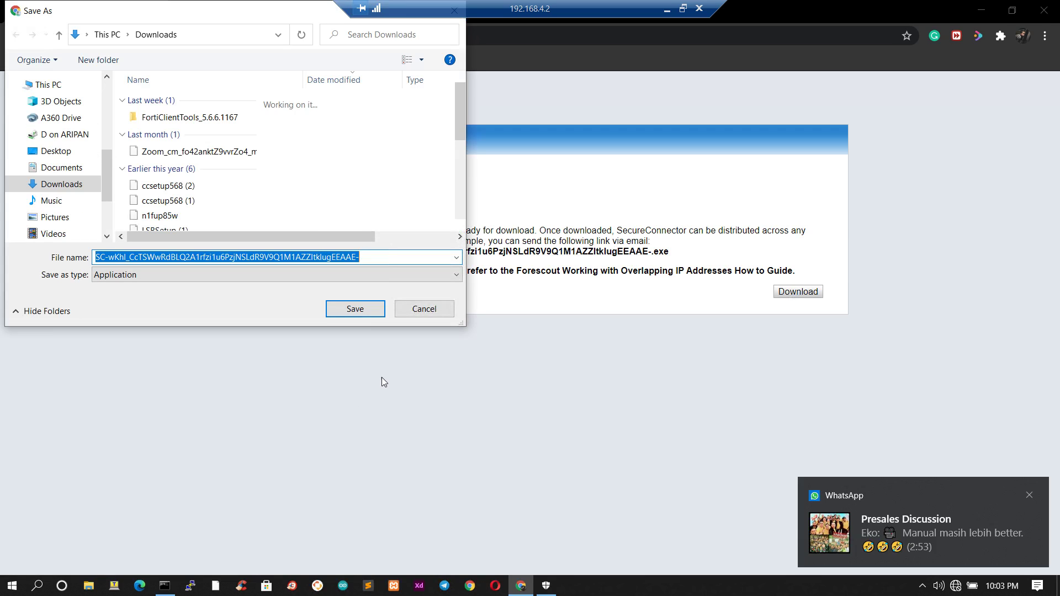
{"action": "left_click", "coordinate": [1029, 495]}
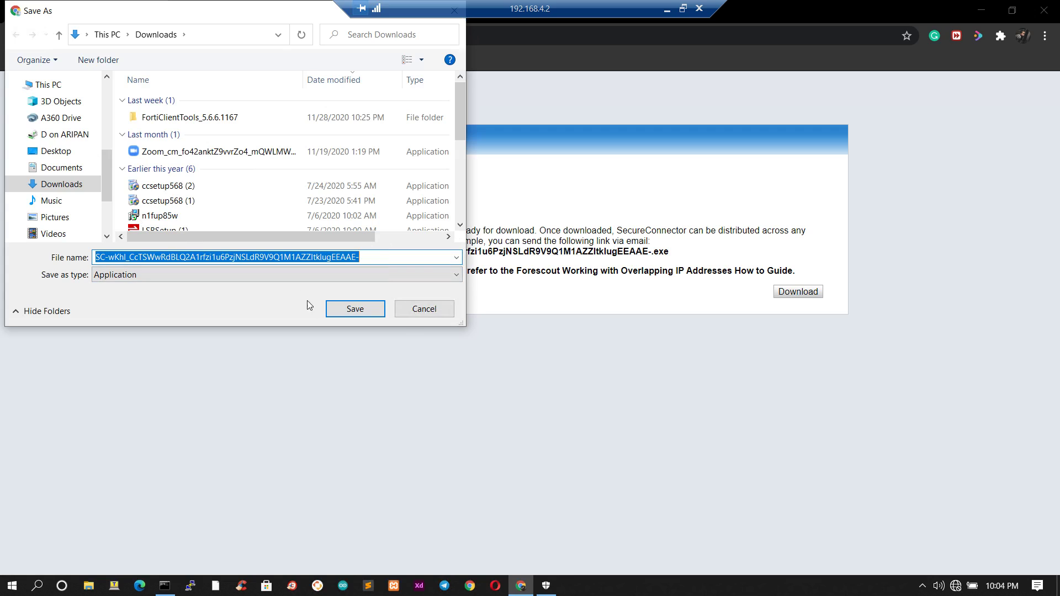
{"action": "left_click", "coordinate": [352, 310]}
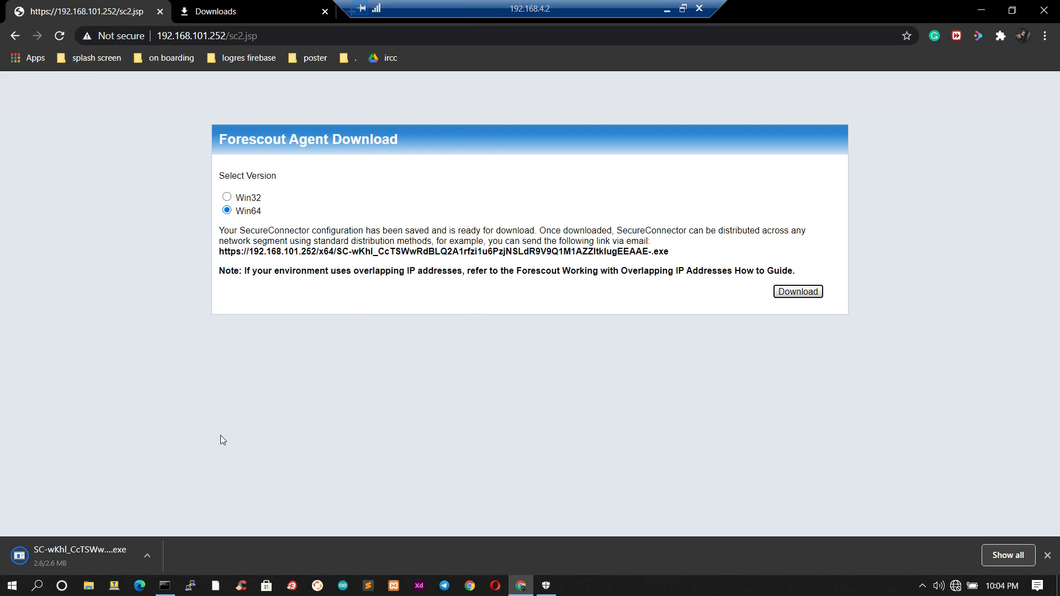
{"action": "left_click", "coordinate": [142, 555]}
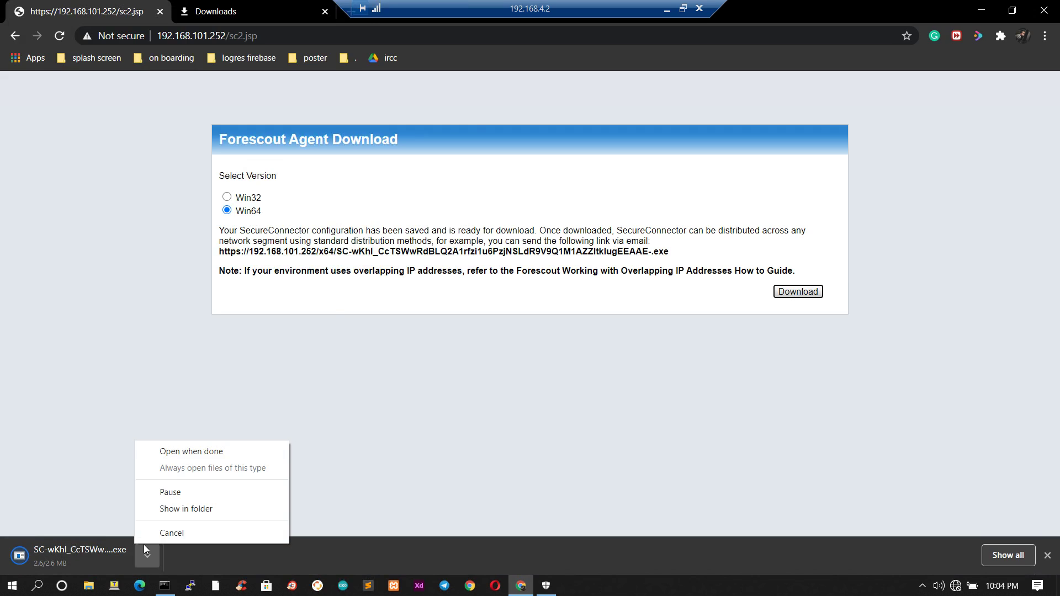
{"action": "left_click", "coordinate": [187, 452]}
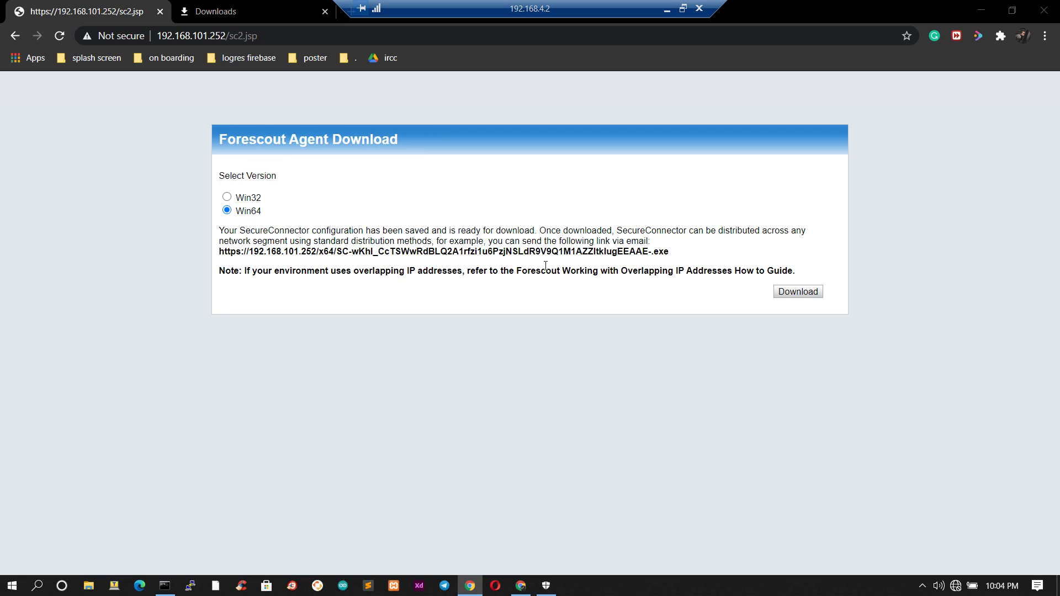